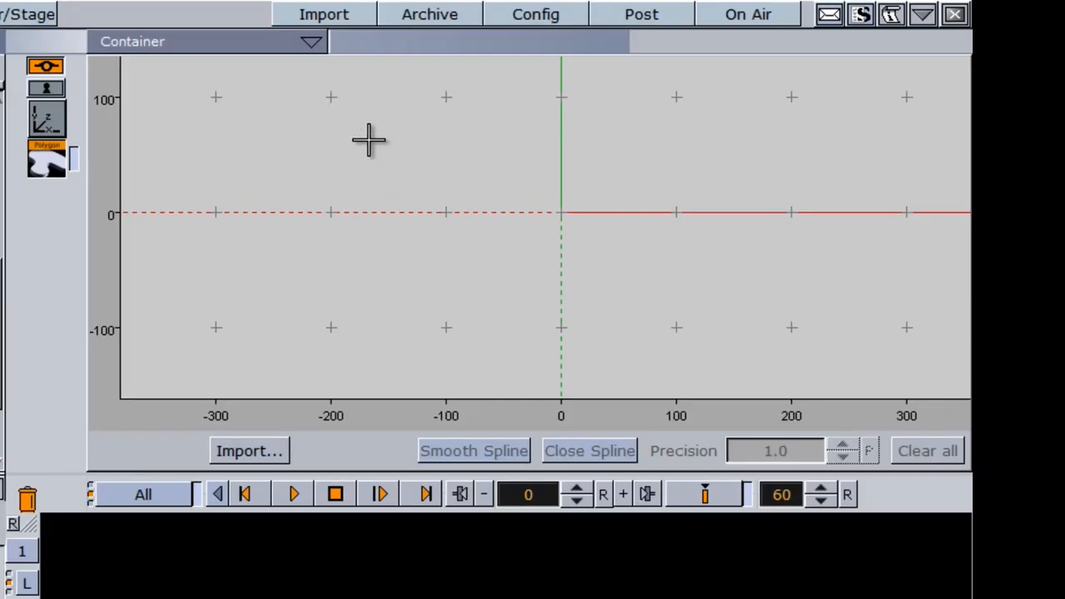
Step: Draw a 12-point smooth freeform spline starting at about -200, 100 and close it
left_click(332, 97)
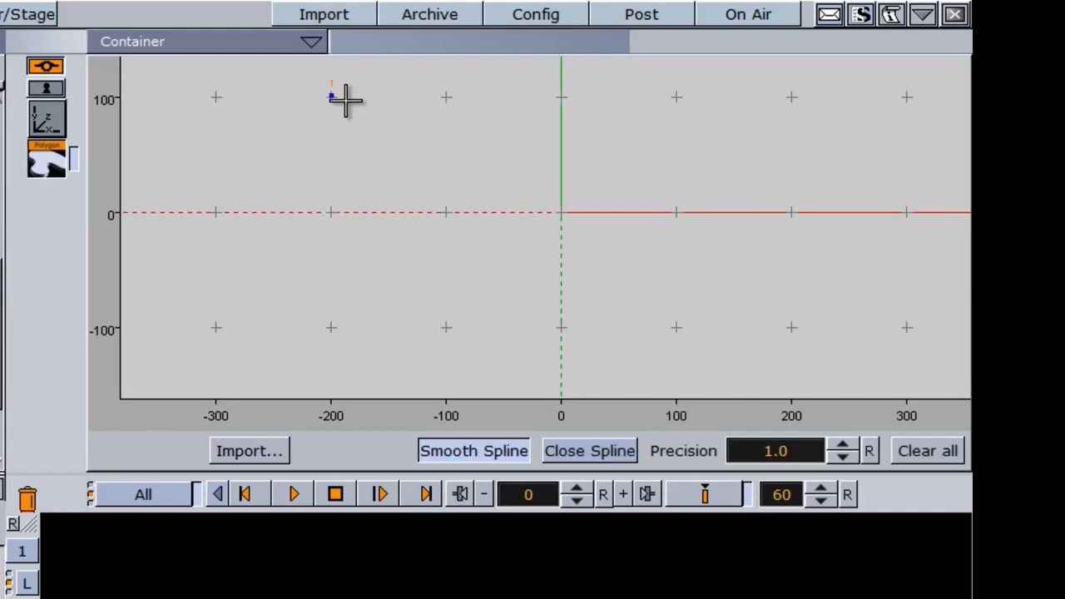
left_click(474, 99)
left_click(483, 158)
left_click(429, 199)
left_click(473, 261)
left_click(392, 296)
left_click(341, 263)
left_click(362, 212)
left_click(405, 171)
left_click(376, 141)
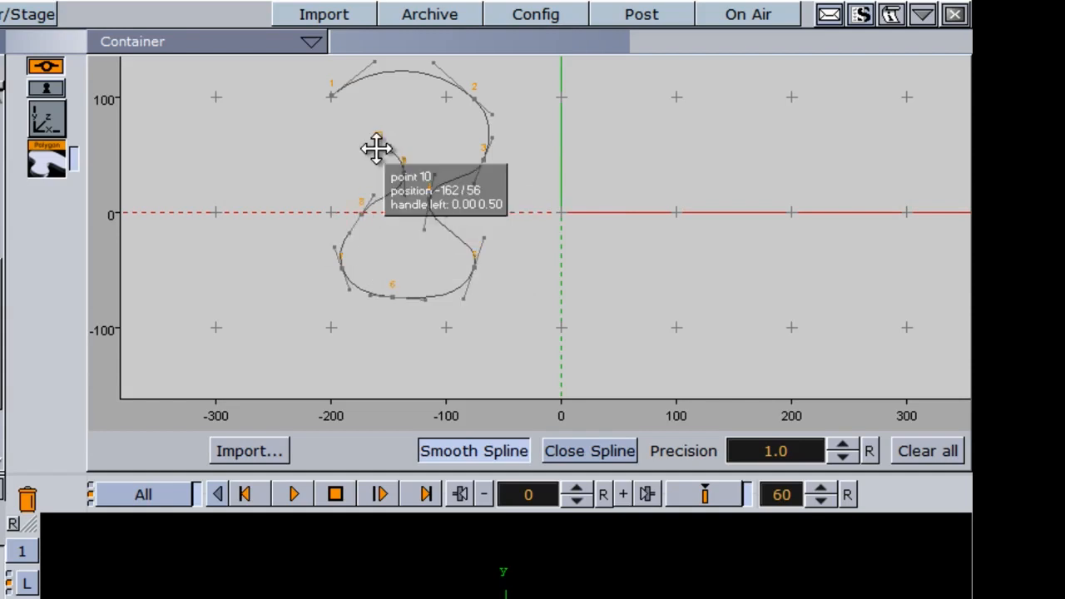
left_click(331, 146)
left_click(322, 123)
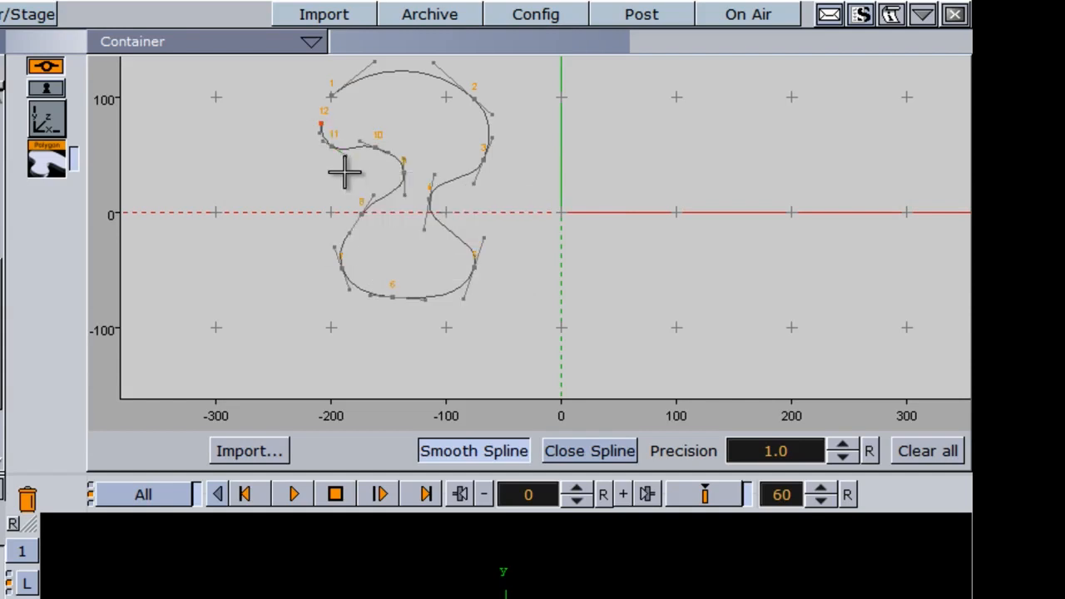
left_click(332, 95)
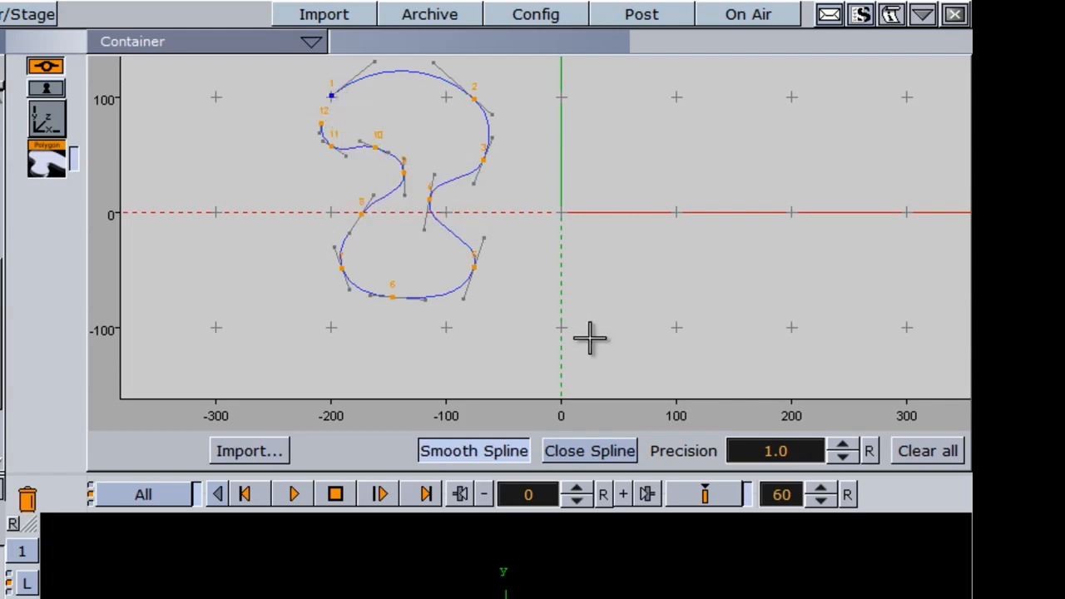
left_click(584, 458)
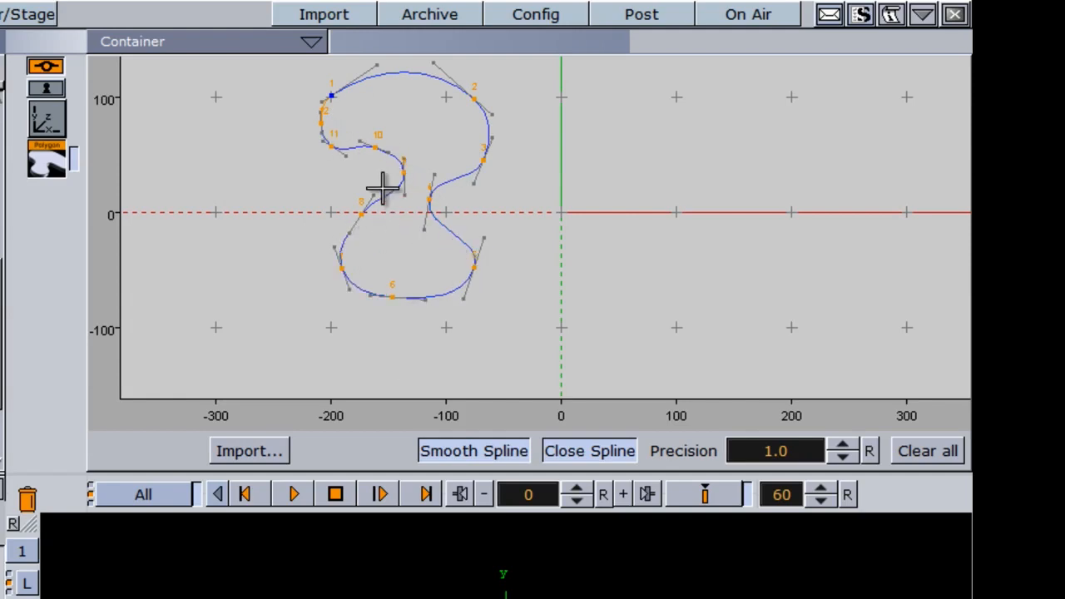
Step: Toggle spline smoothing off and on, try precision values of 0.4 and 6.39, and reset the precision to 1.0
left_click(463, 452)
left_click(464, 452)
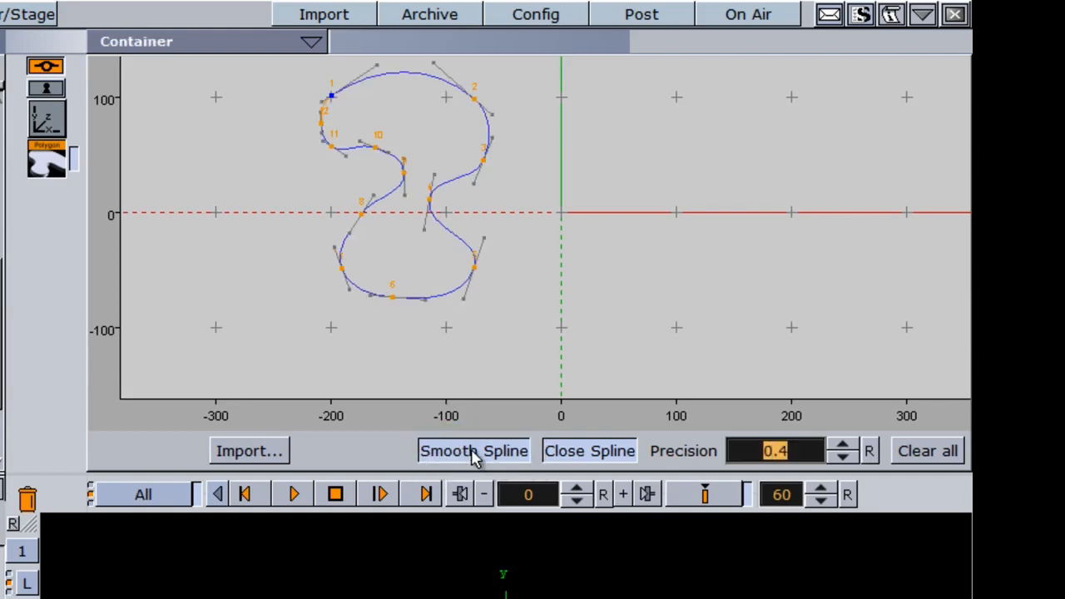
left_click_drag(759, 463, 967, 447)
left_click_drag(752, 452, 905, 455)
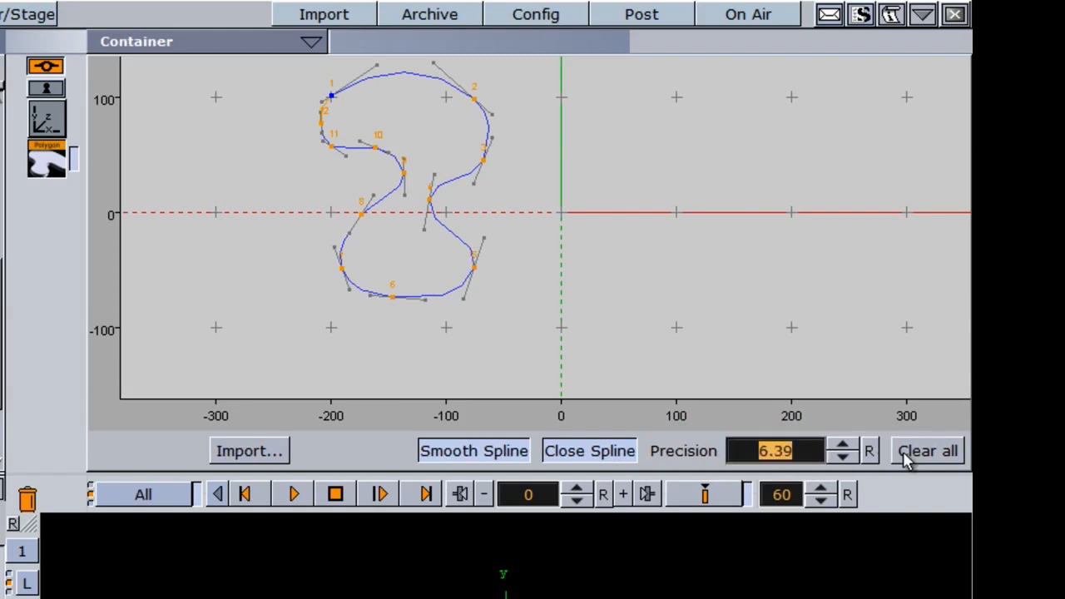
left_click(869, 452)
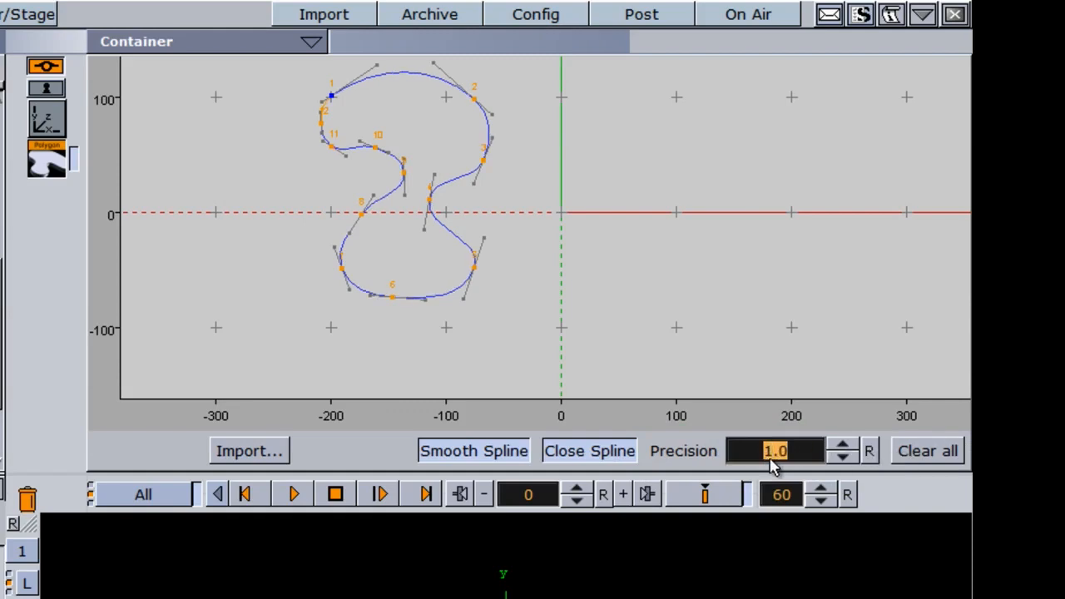
Step: Clear the drawn spline and import ASAIL-8.ai from the AI directory as the polygon outline
left_click(926, 453)
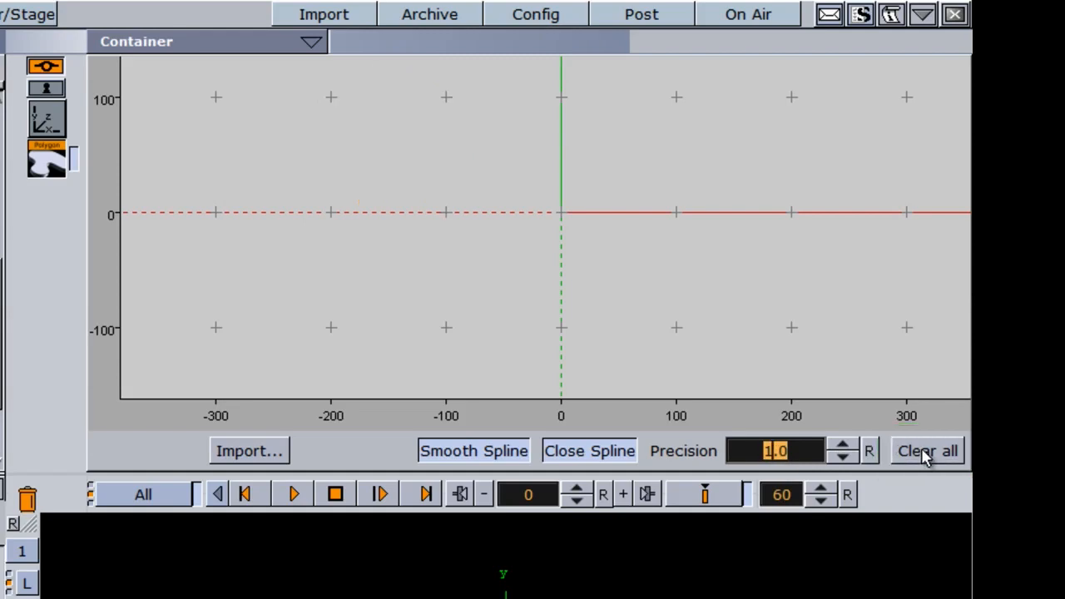
left_click(244, 454)
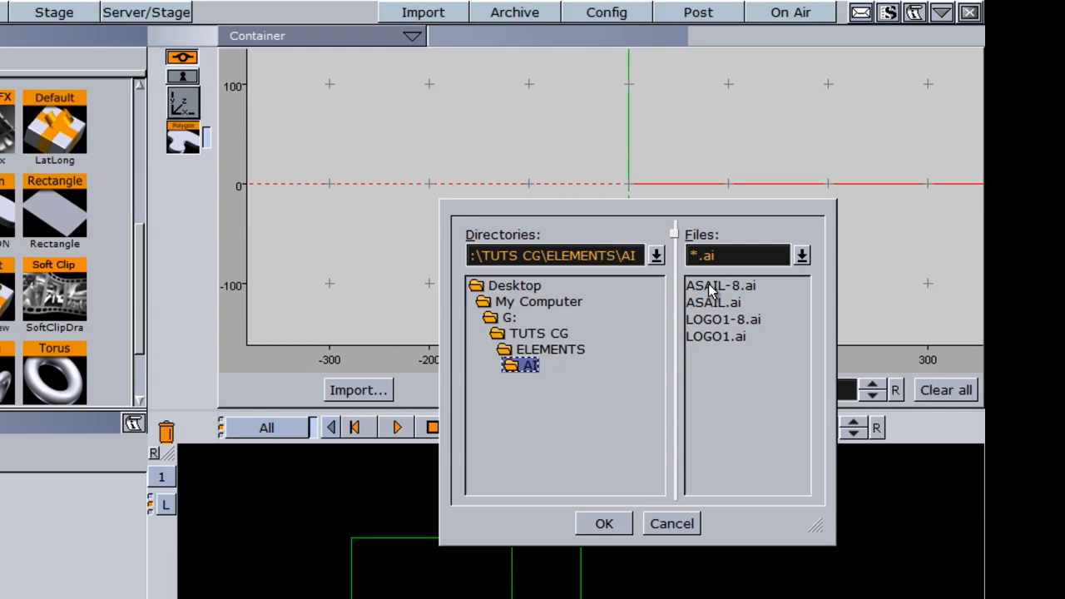
left_click(711, 288)
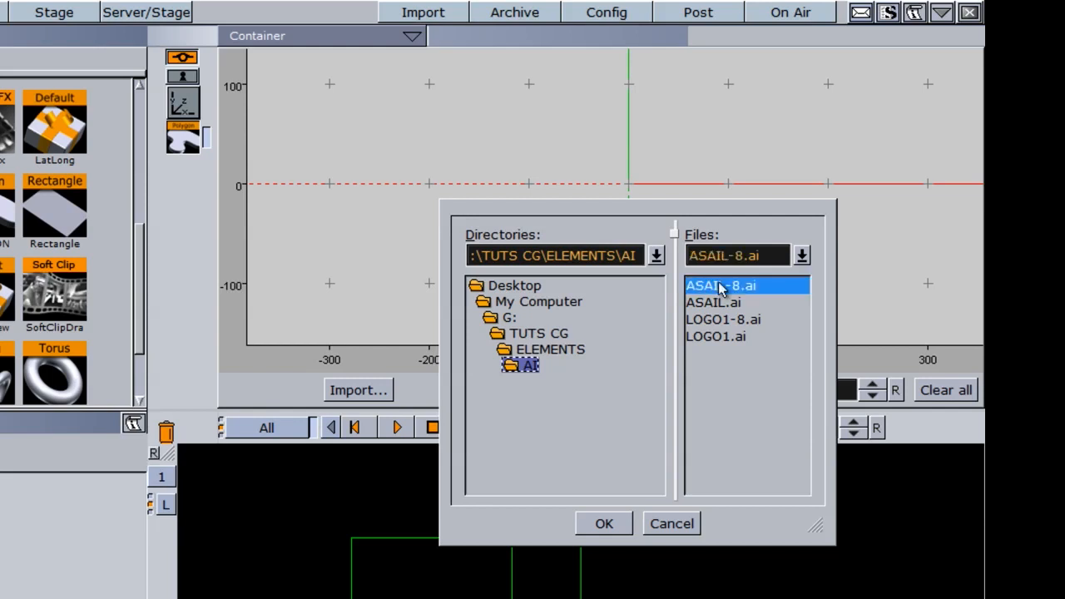
left_click(603, 525)
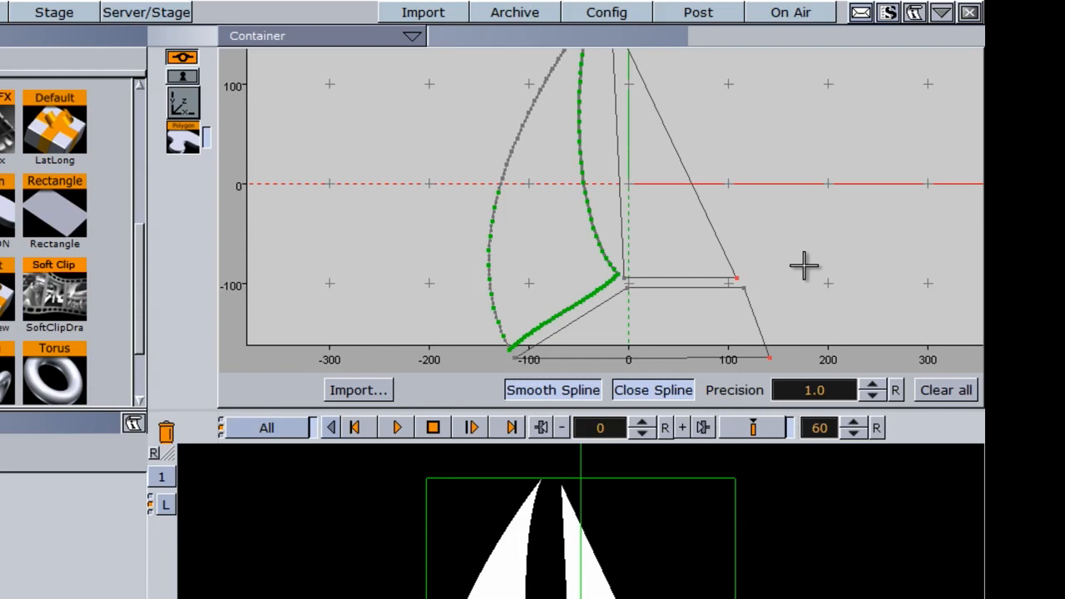
Step: Pull a horizontal handle out of the right sail's top point to curve its outer edge outward
scroll(804, 267, "down", 5)
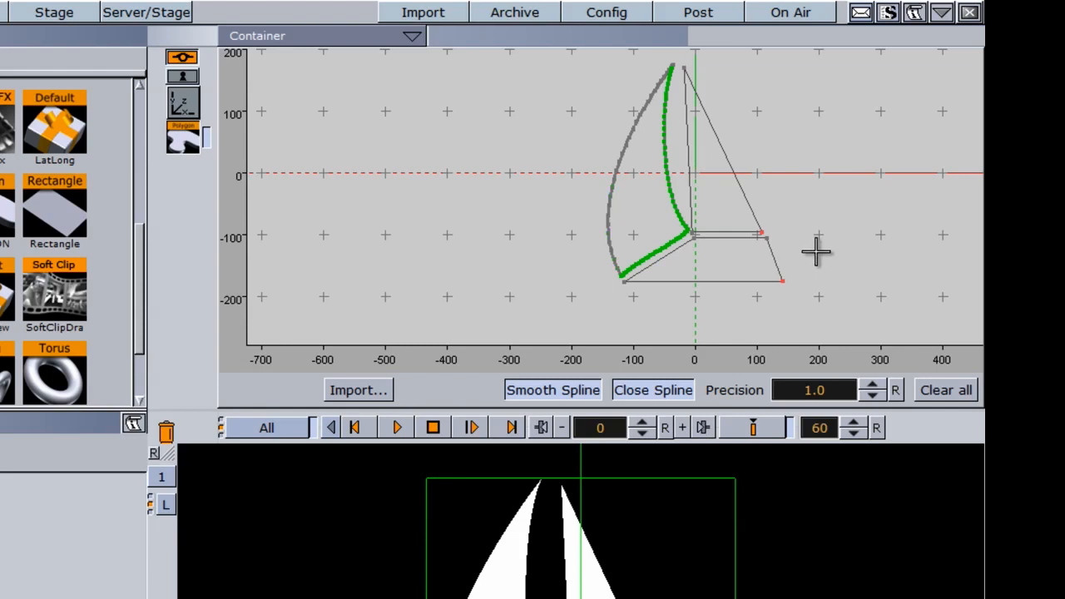
left_click_drag(825, 236, 645, 236)
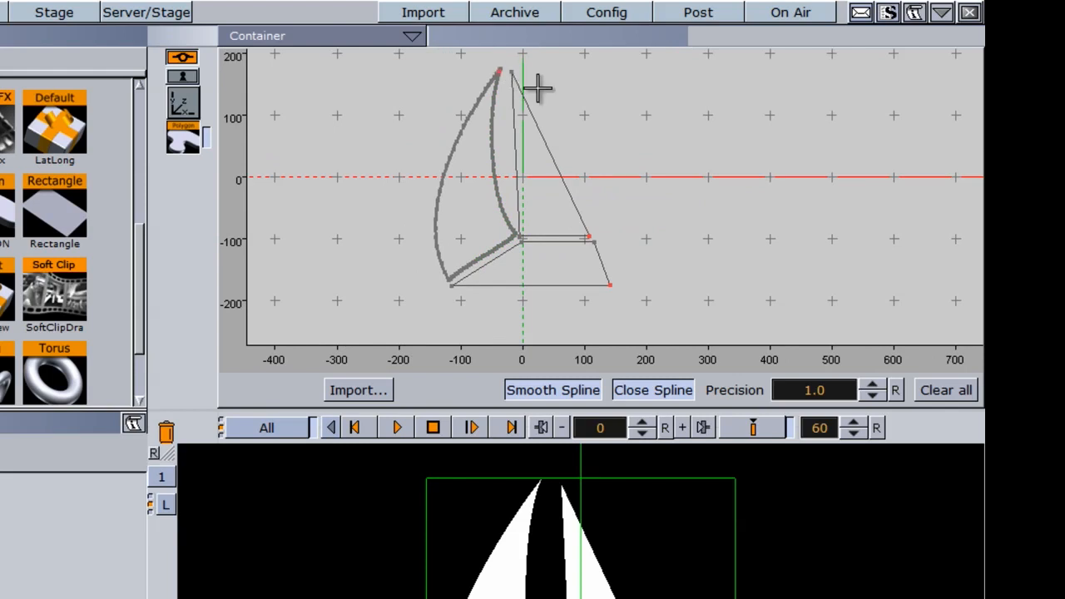
left_click(513, 71)
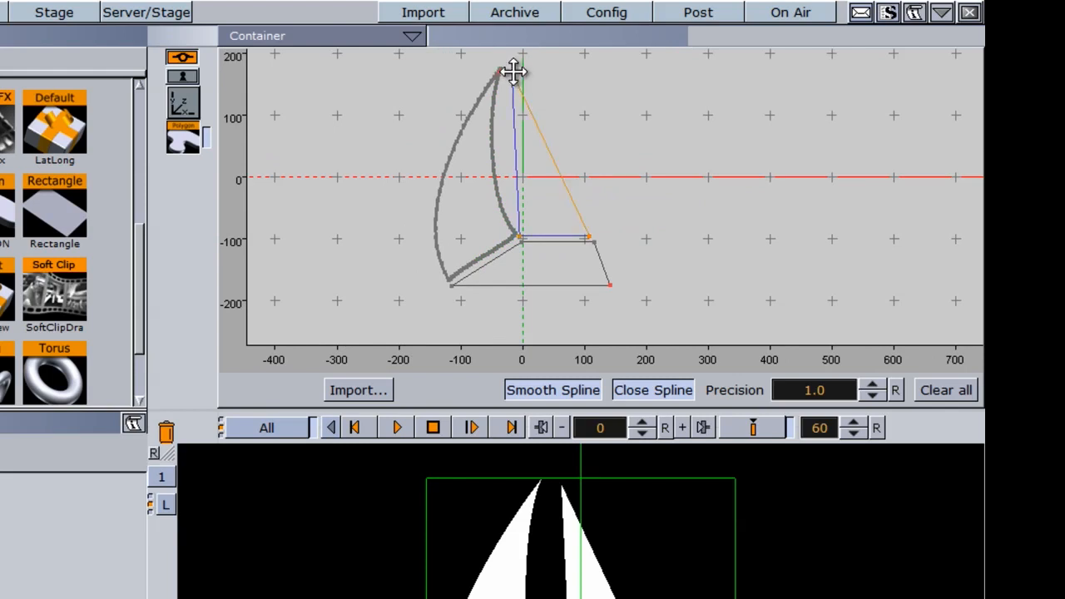
left_click_drag(513, 72, 609, 76)
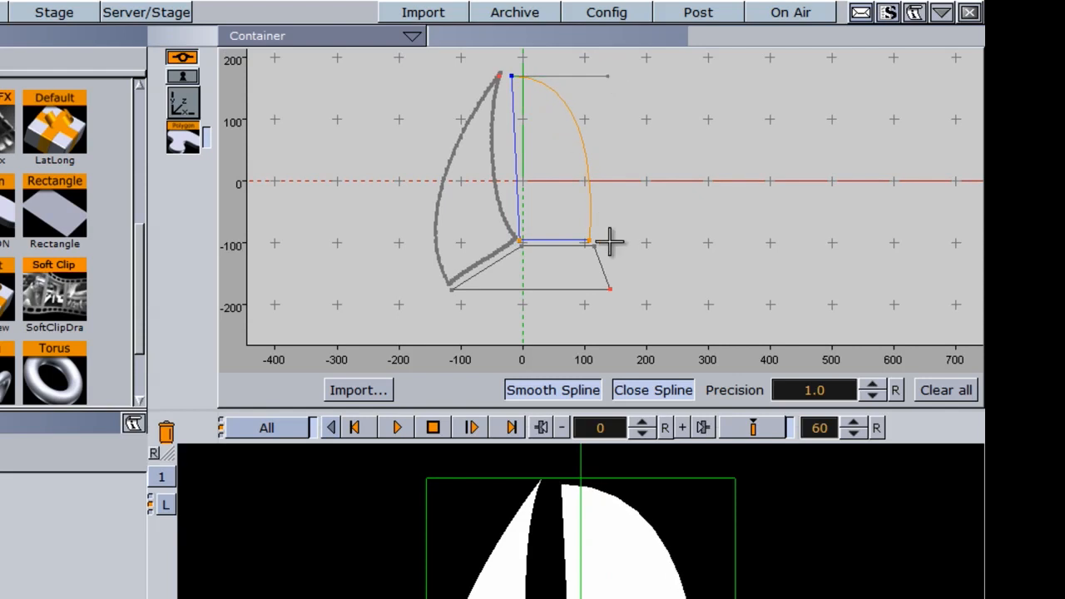
Step: Add a new spline to the polygon and draw a nine-point freeform shape beside the sailboat
right_click(614, 132)
mouse_move(618, 141)
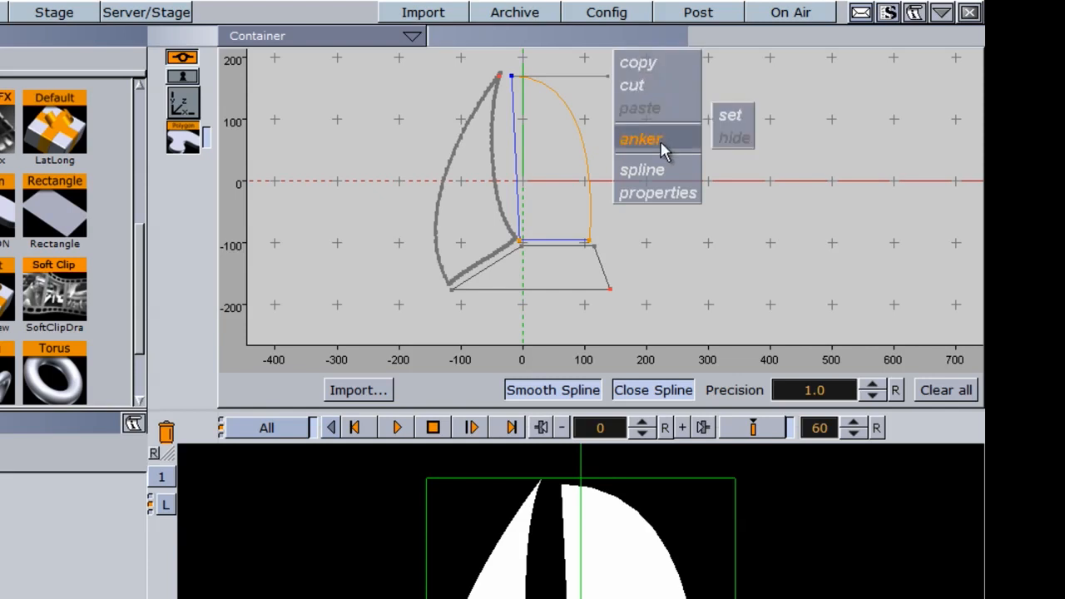
mouse_move(661, 172)
mouse_move(679, 201)
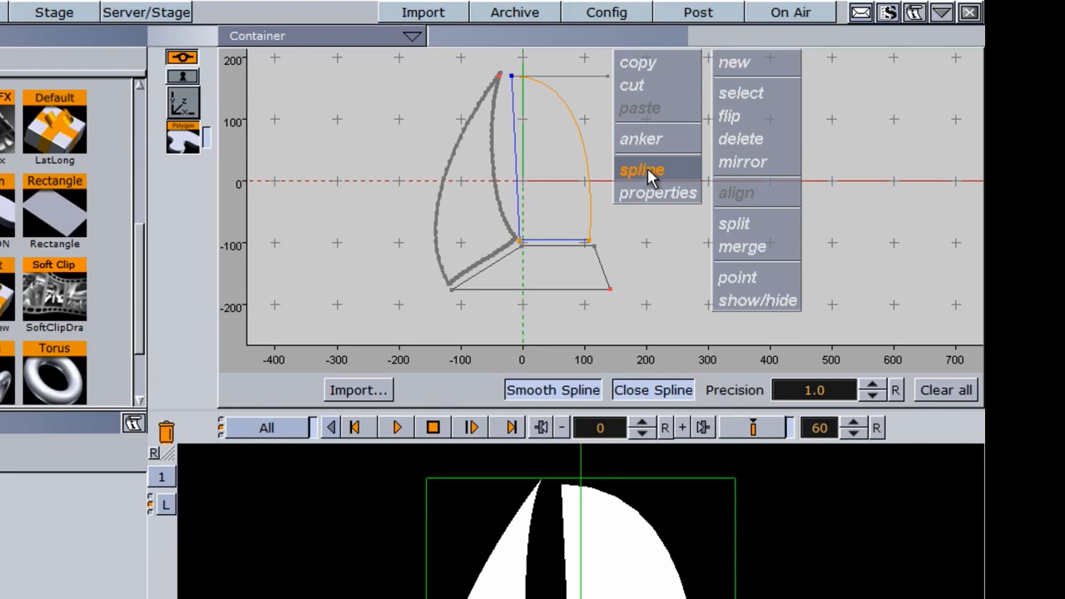
left_click(737, 63)
left_click(739, 102)
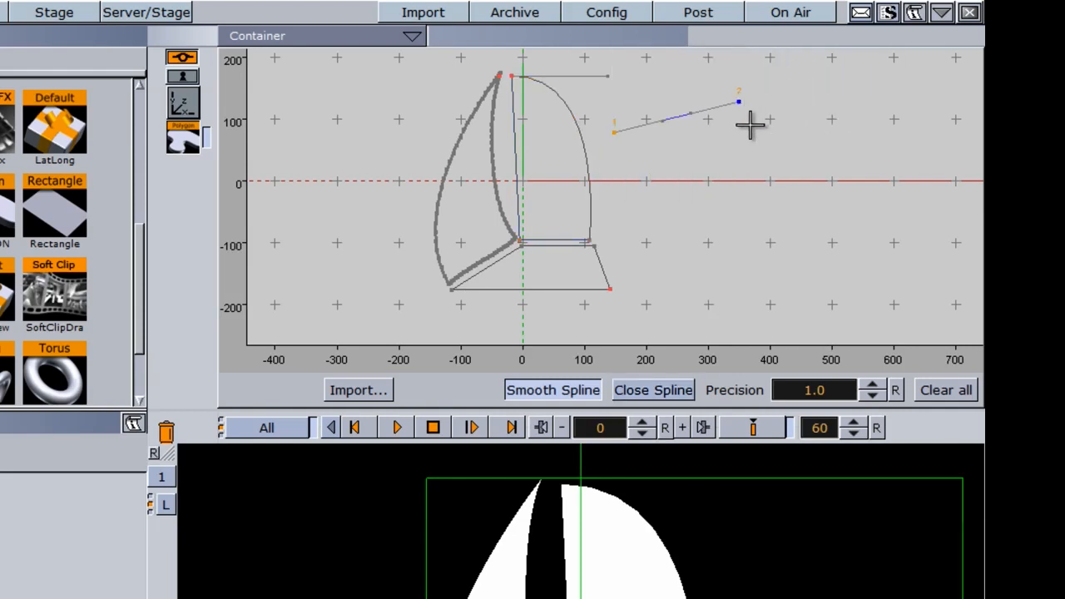
left_click(753, 128)
left_click(728, 151)
left_click(685, 164)
left_click(707, 212)
left_click(657, 193)
left_click(641, 158)
left_click(615, 147)
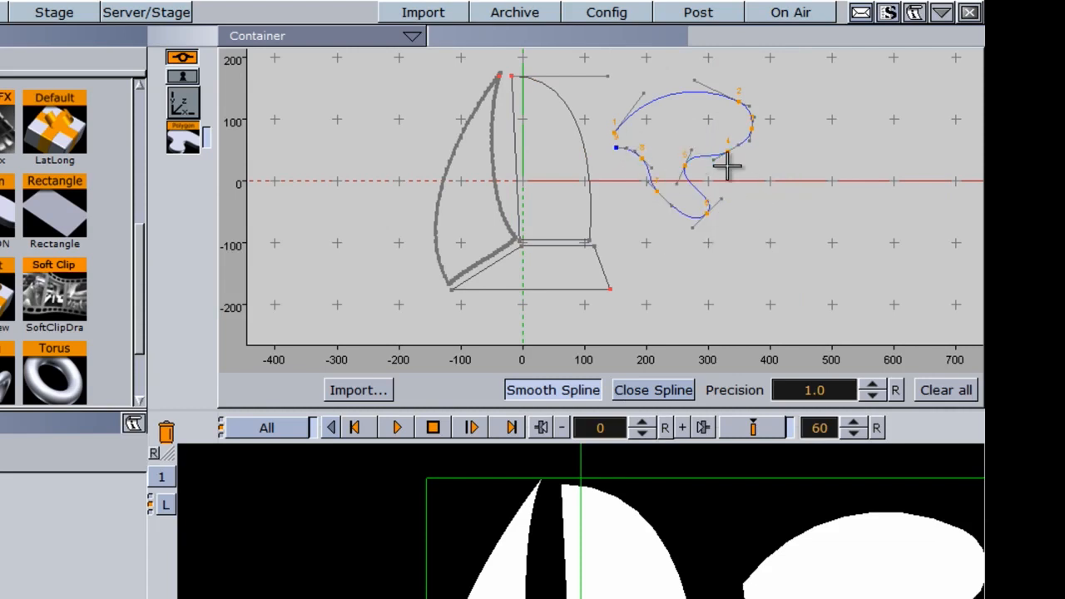
Step: Select all points of the new freeform spline and shift the whole shape slightly toward the sailboat
right_click(738, 169)
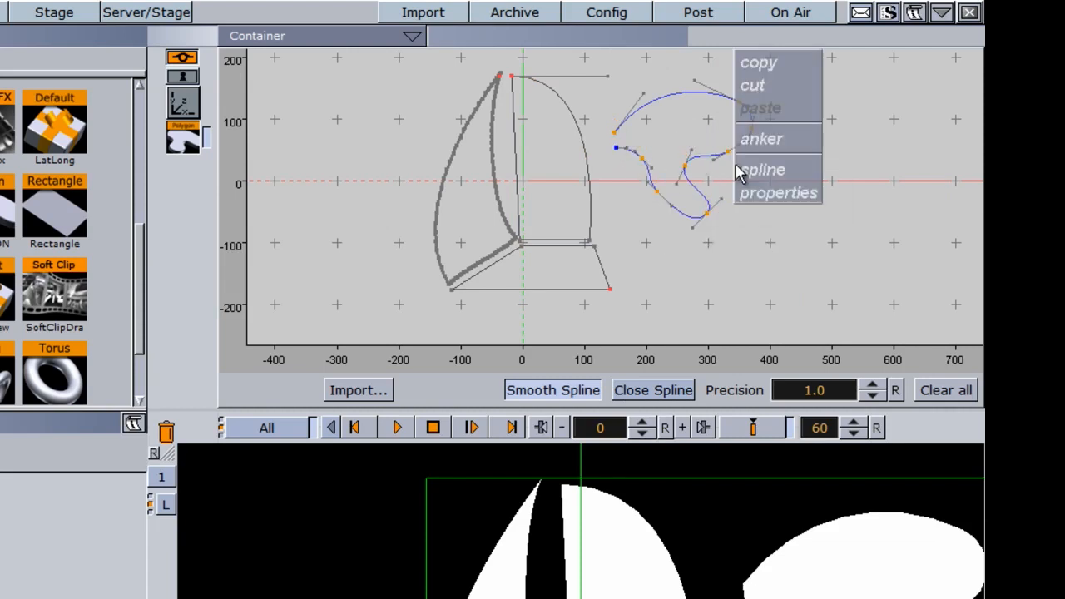
mouse_move(743, 173)
mouse_move(862, 97)
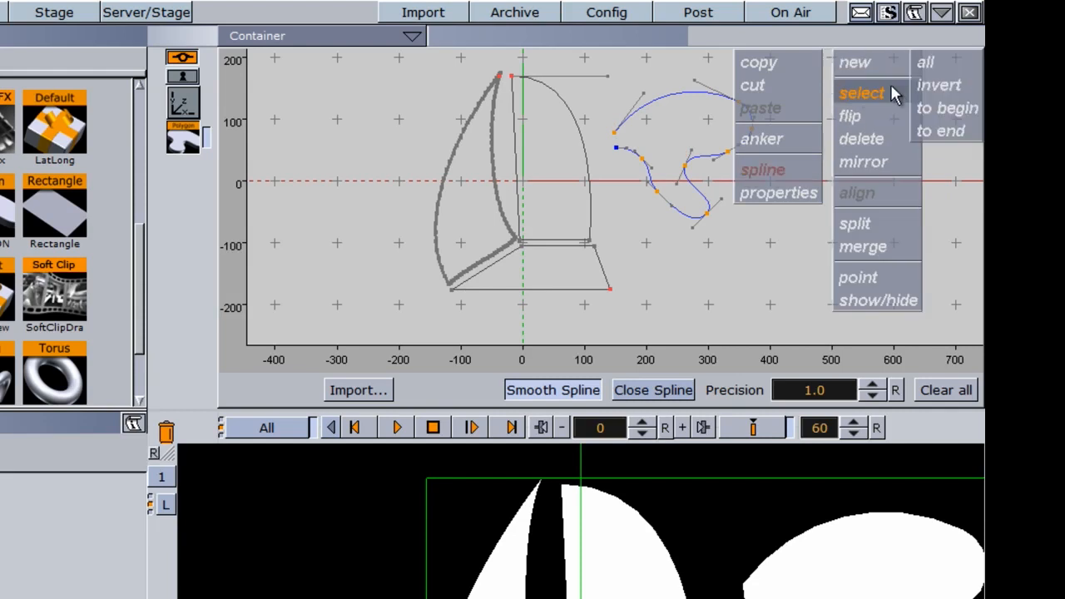
left_click(932, 62)
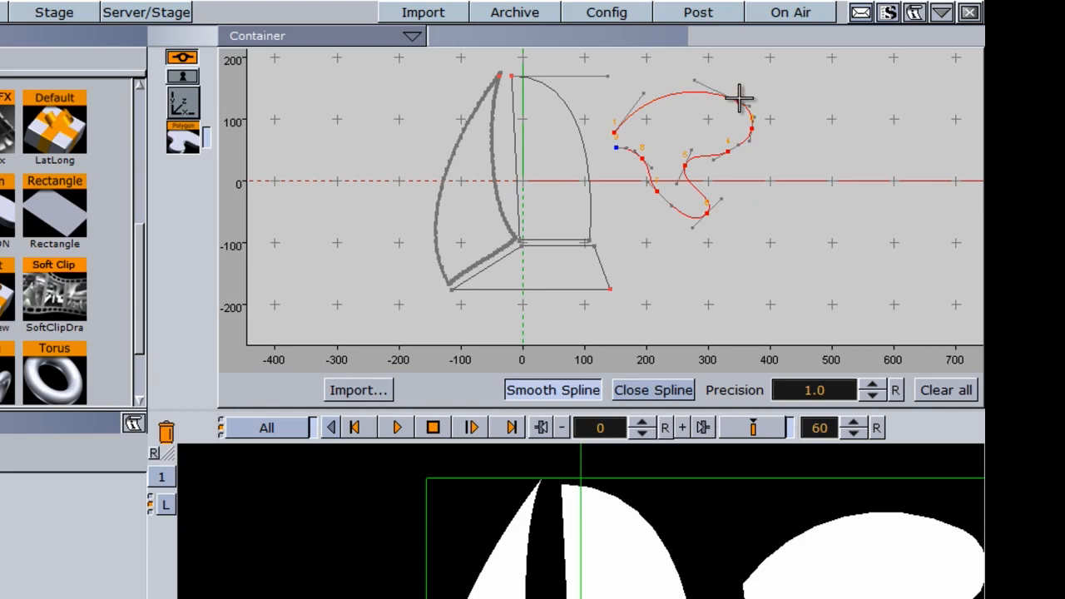
mouse_move(740, 100)
left_mouse_down()
mouse_move(885, 148)
mouse_move(744, 88)
mouse_move(735, 101)
left_mouse_up()
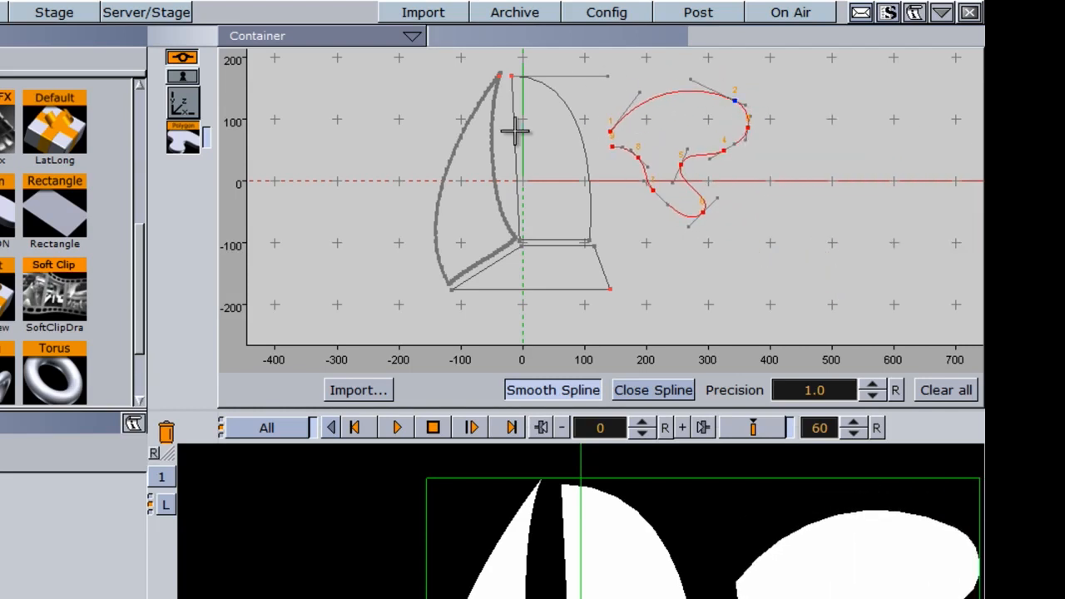
Step: Pull a short horizontal handle outward from the right sail's lower outer corner point
left_click(590, 240)
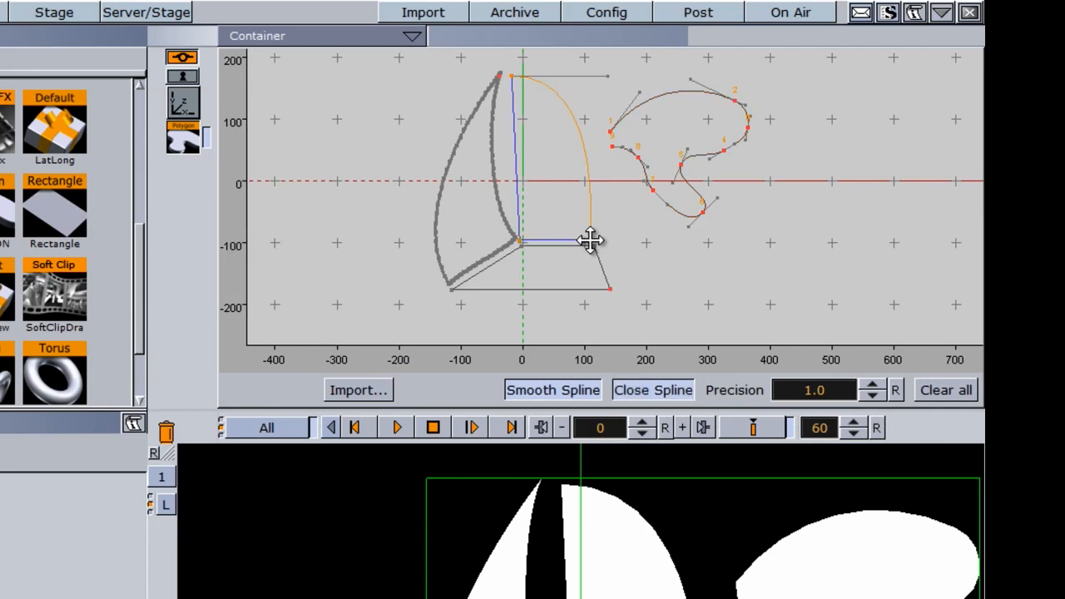
left_click_drag(590, 240, 623, 241)
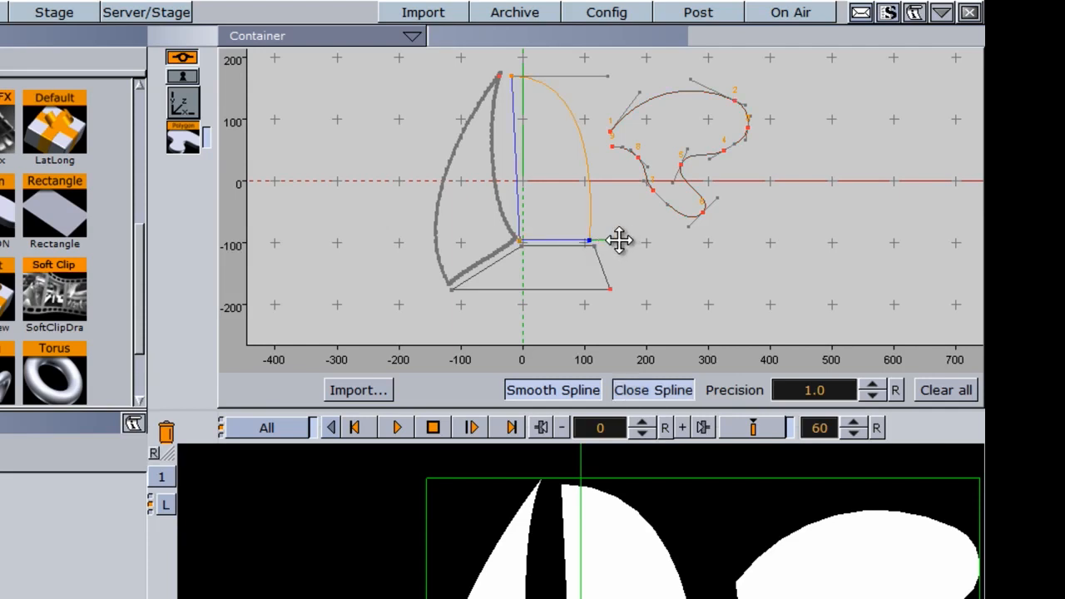
Step: Deselect the freeform spline and move only its lowest point down and outward to about 320, -70
left_click(704, 214)
right_click(705, 216)
mouse_move(744, 182)
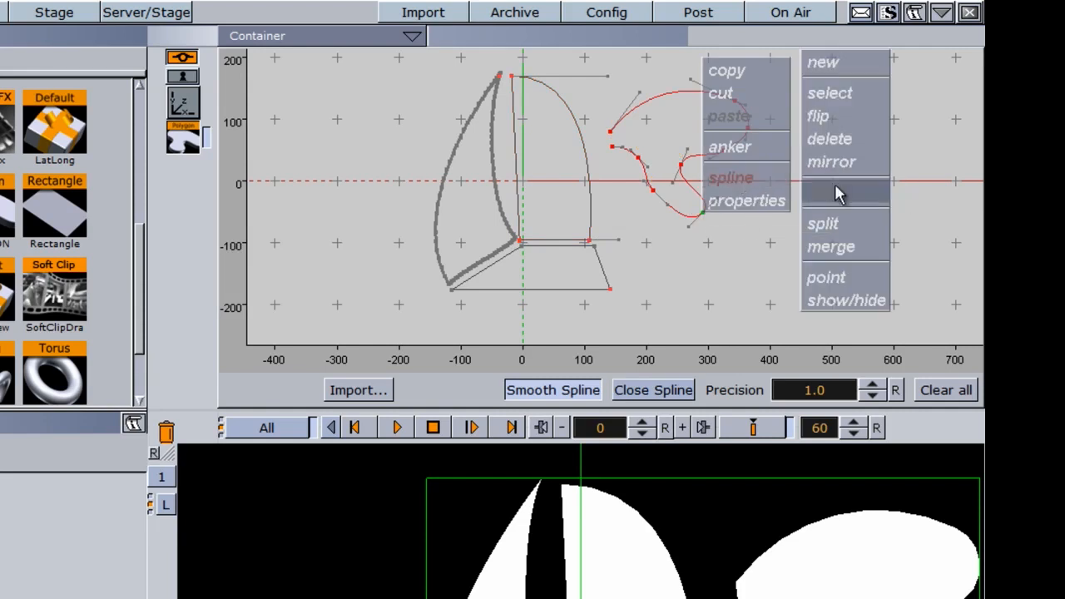
mouse_move(846, 100)
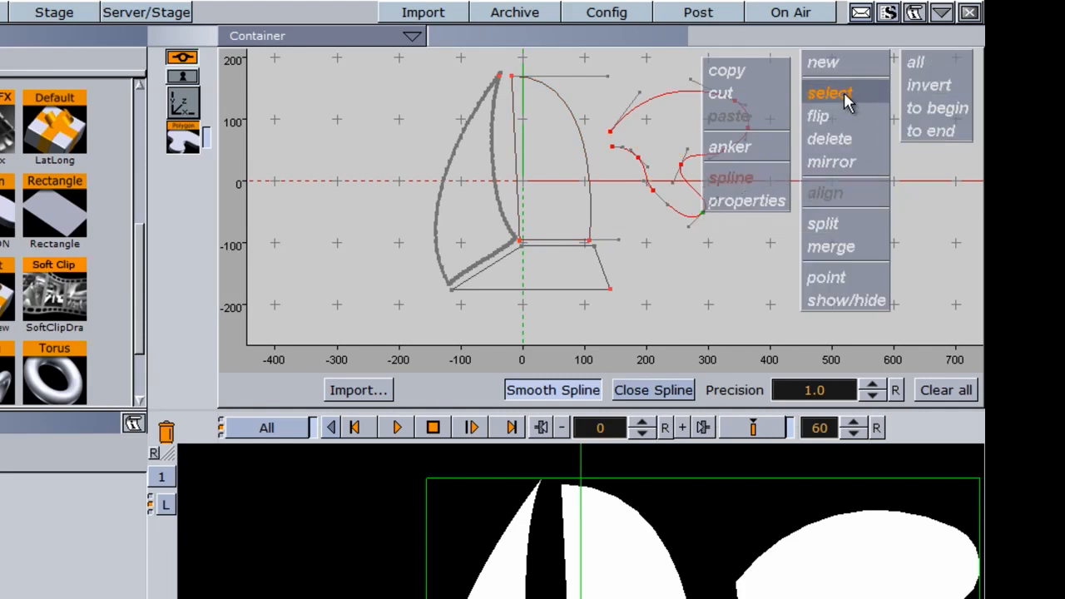
left_click(916, 63)
left_click(717, 231)
left_click_drag(703, 213, 721, 226)
Step: Flip all points of the freeform spline in x and undo the flip
right_click(720, 226)
mouse_move(764, 198)
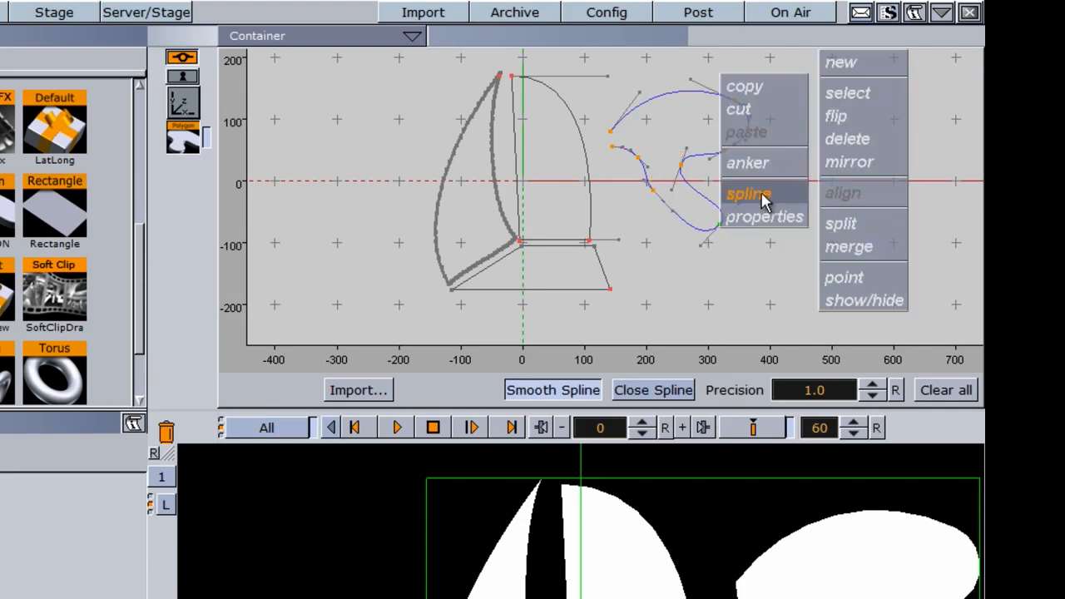
mouse_move(849, 121)
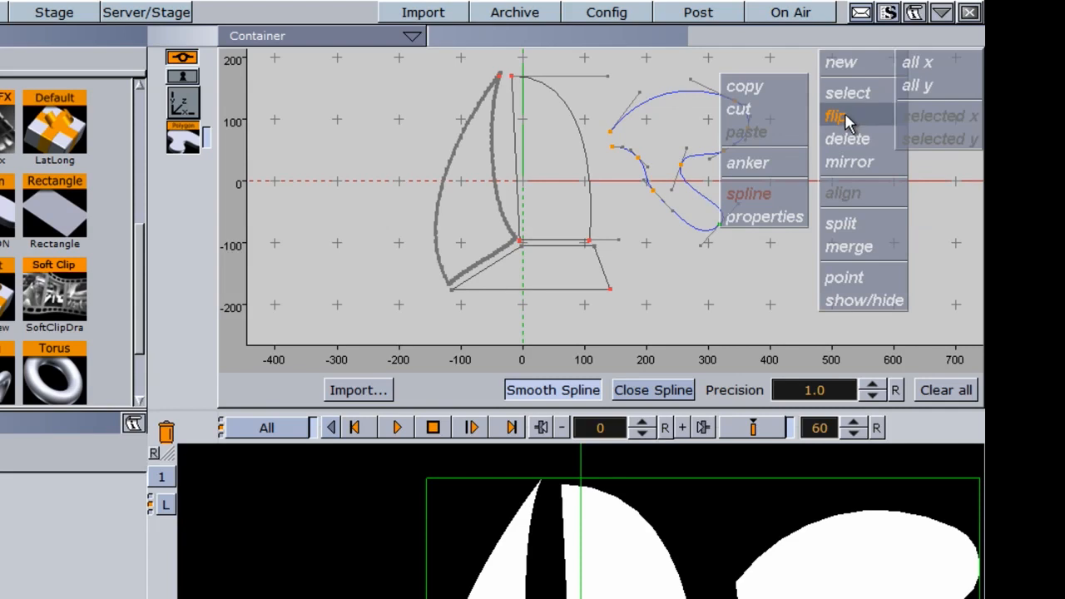
left_click(938, 67)
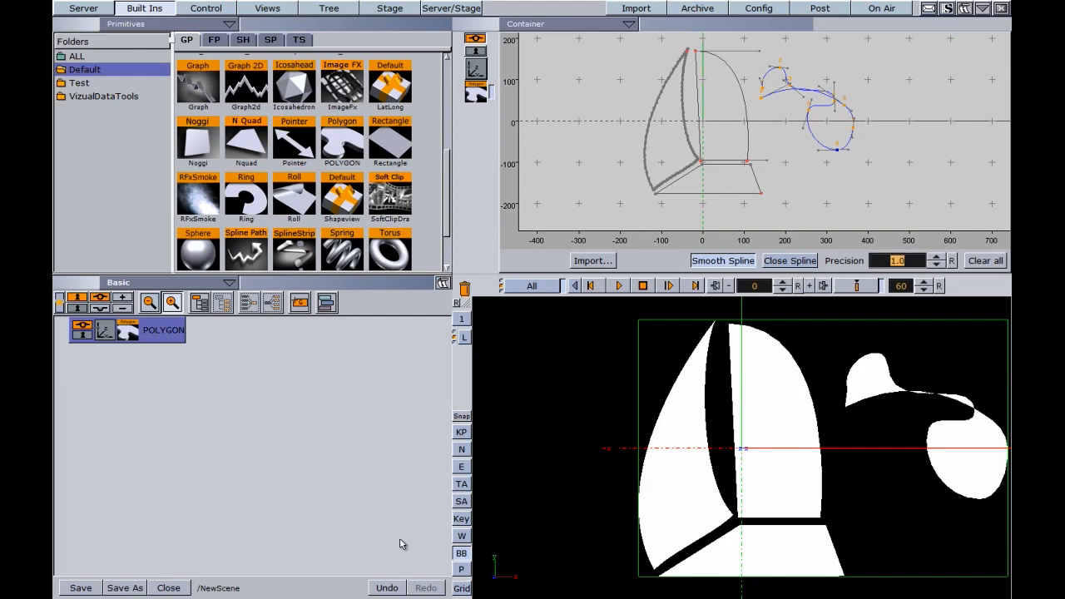
left_click(387, 589)
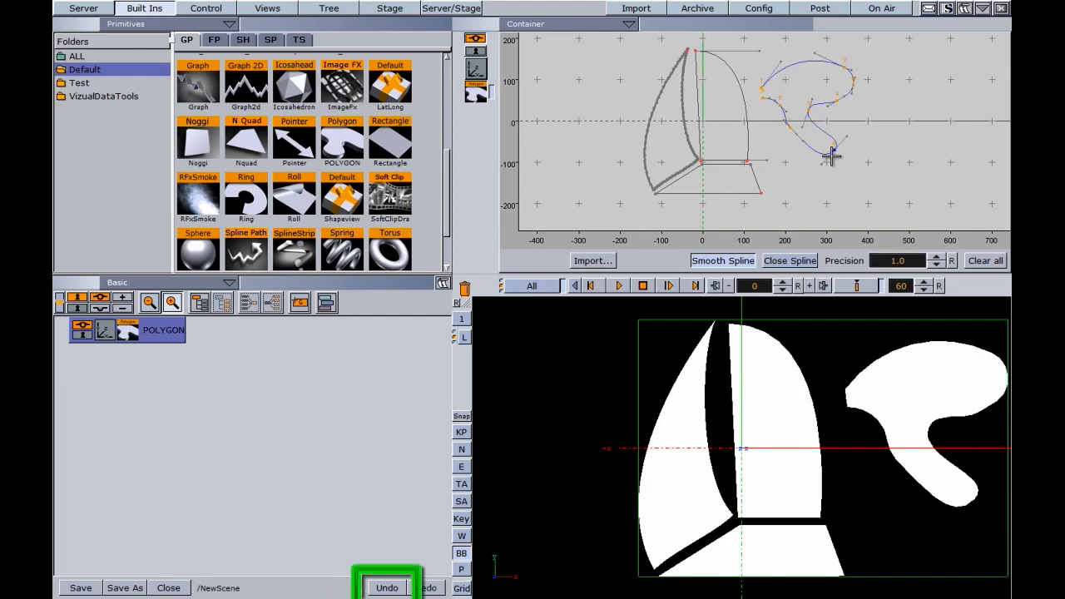
Step: Close the freeform spline beside the sailboat
left_click(796, 262)
Step: Try the all x flip on the closed freeform spline and restore its original shape
right_click(842, 154)
mouse_move(858, 128)
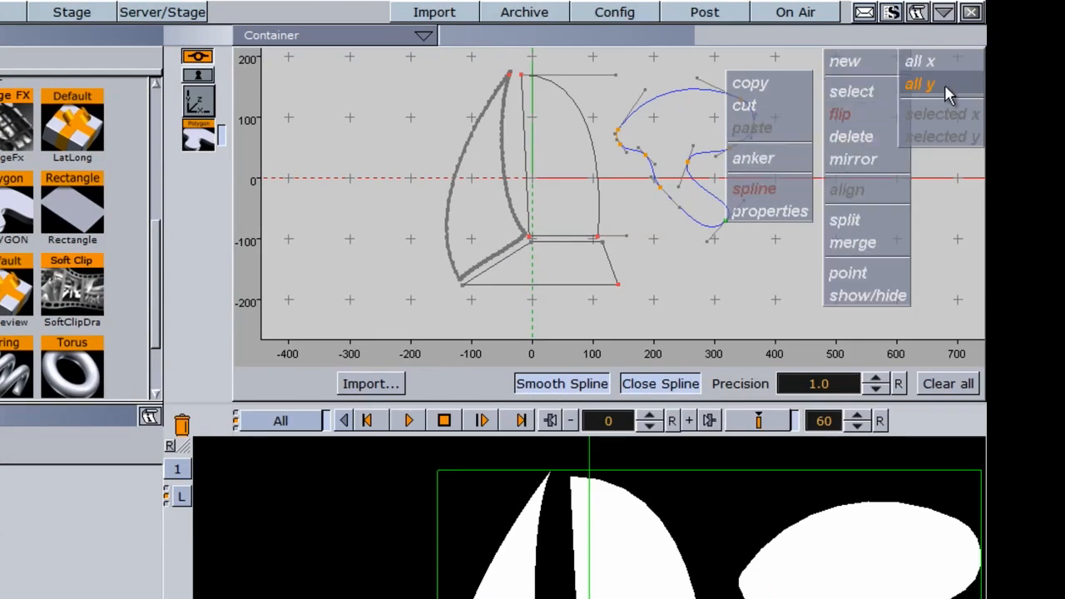
left_click(939, 64)
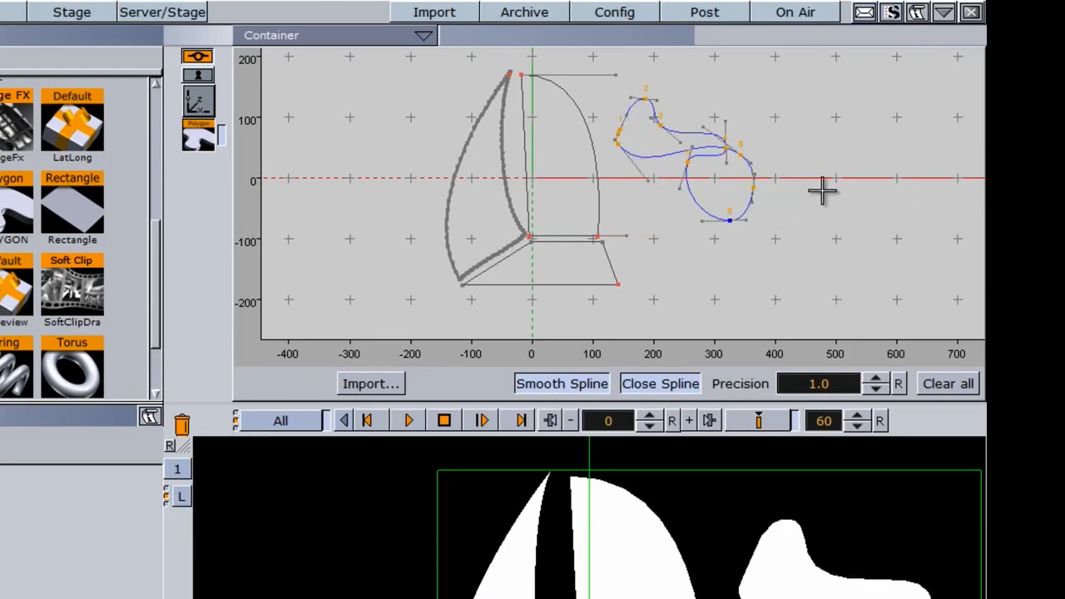
left_click(819, 383)
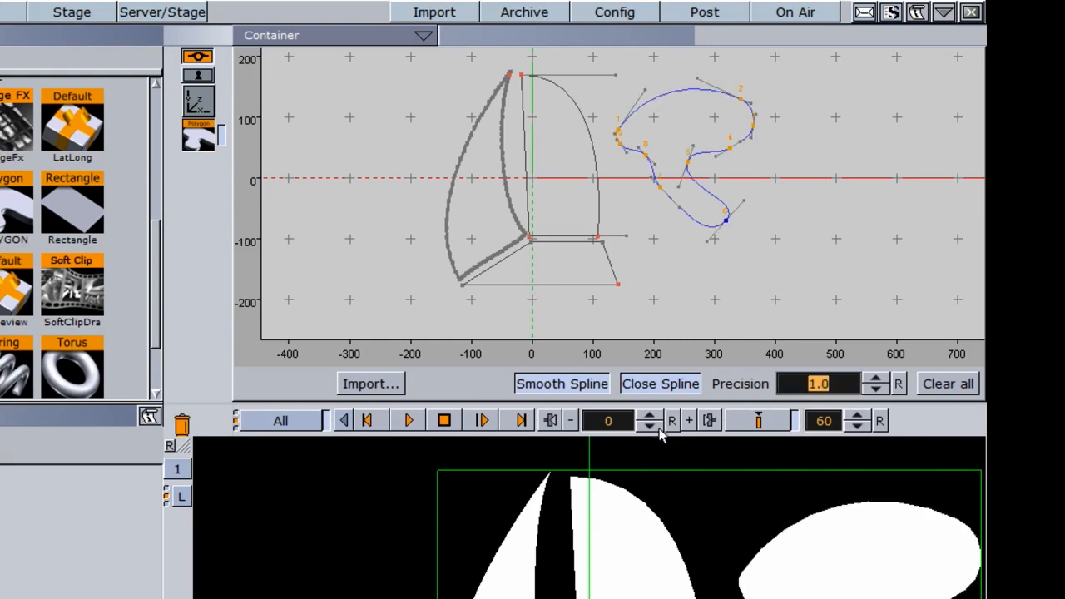
Step: Mirror the whole closed freeform spline beside the sailboat in x with the all x option
right_click(726, 221)
mouse_move(735, 221)
mouse_move(761, 186)
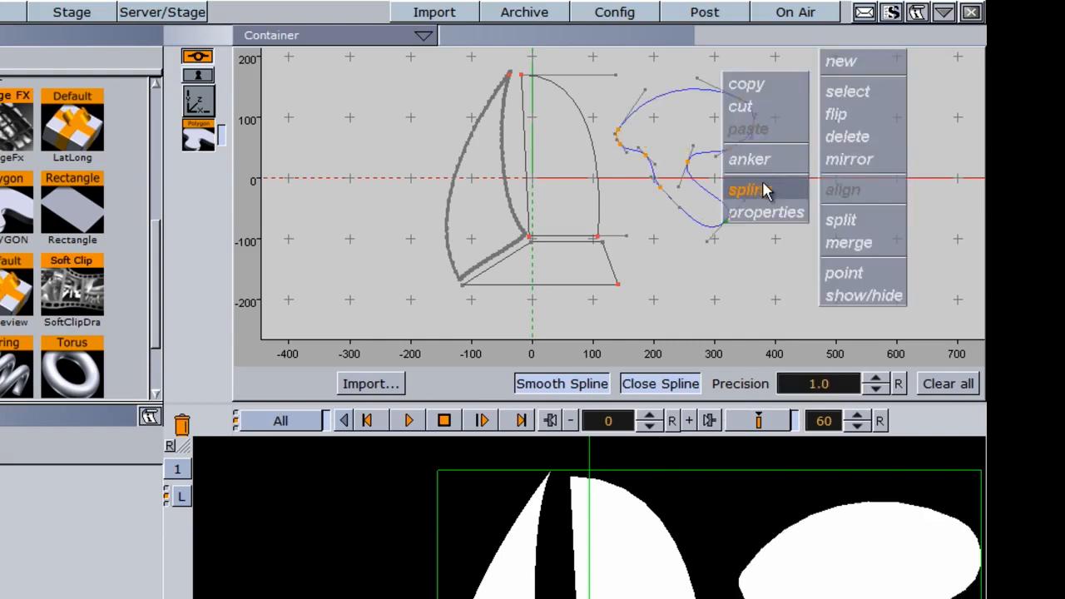
mouse_move(860, 167)
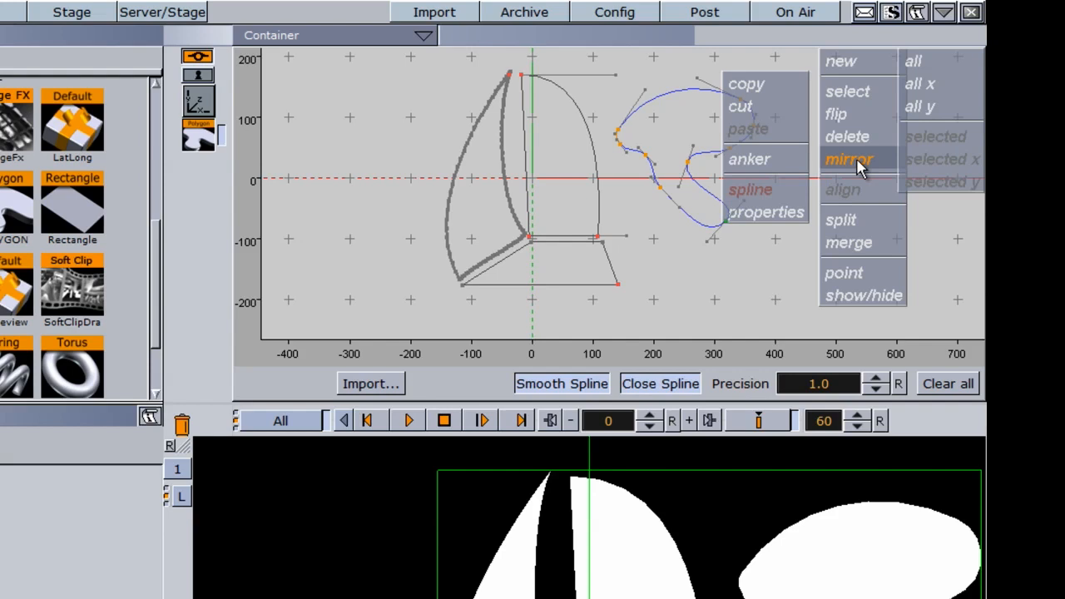
left_click(926, 85)
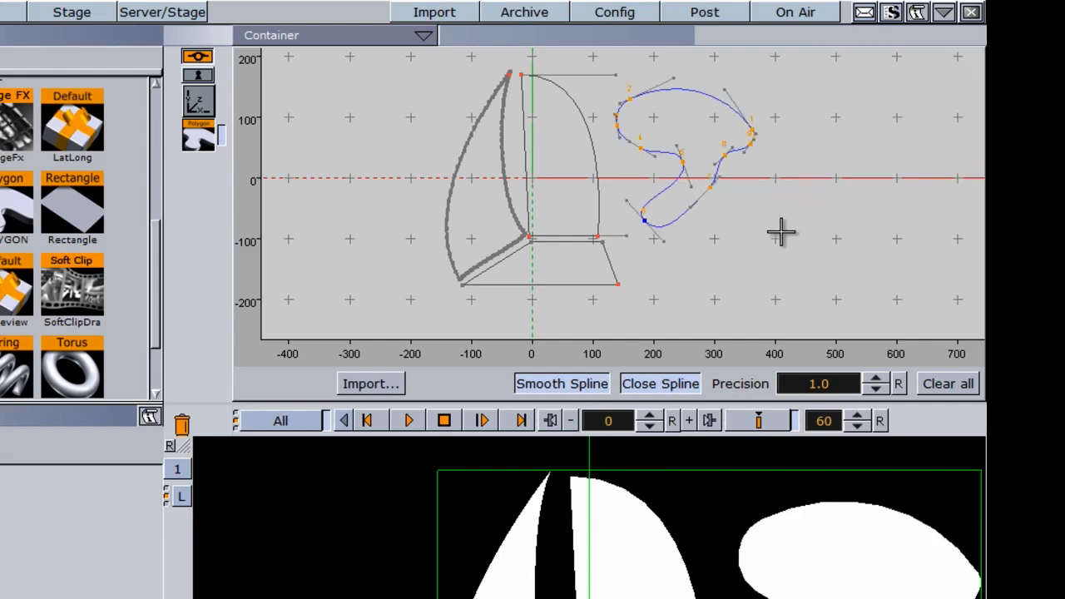
Step: Delete the entire freeform spline beside the sailboat
right_click(713, 191)
mouse_move(756, 169)
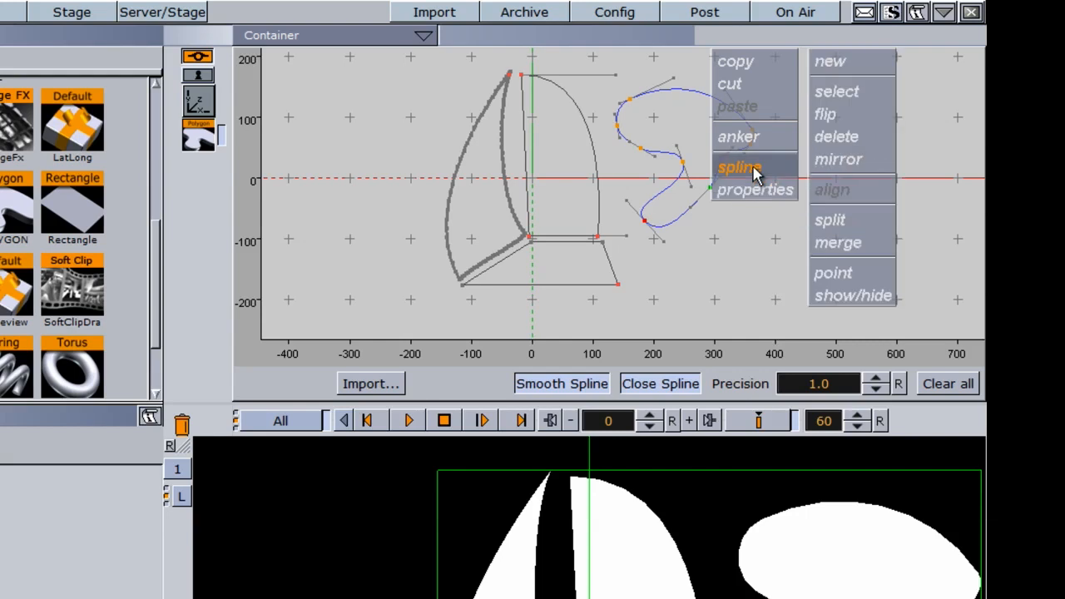
left_click(850, 142)
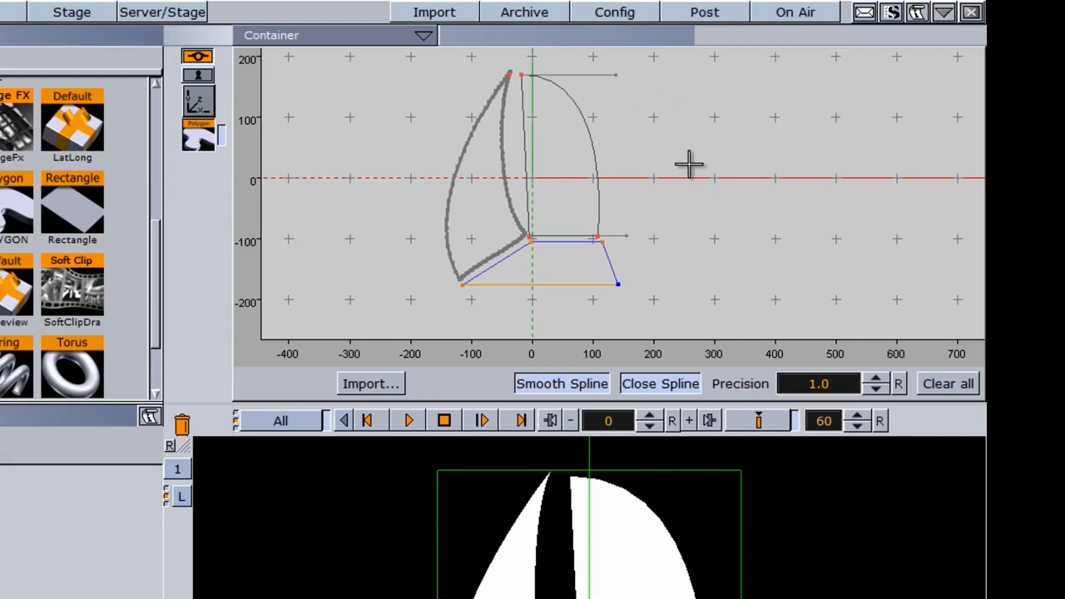
Step: Split the right sail's spline at its lower outer point
right_click(597, 238)
mouse_move(614, 208)
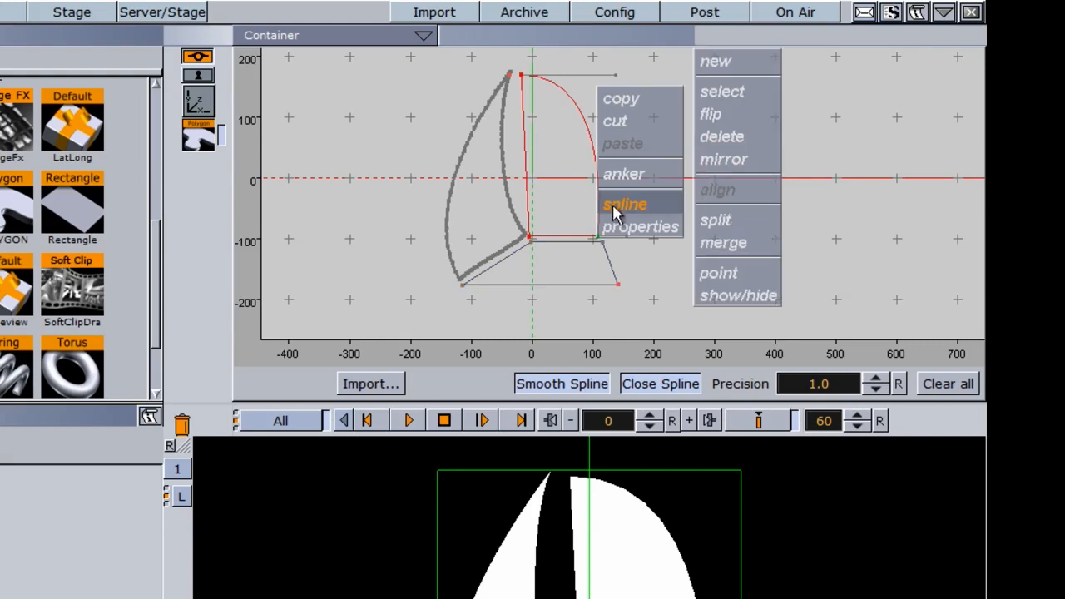
left_click(729, 222)
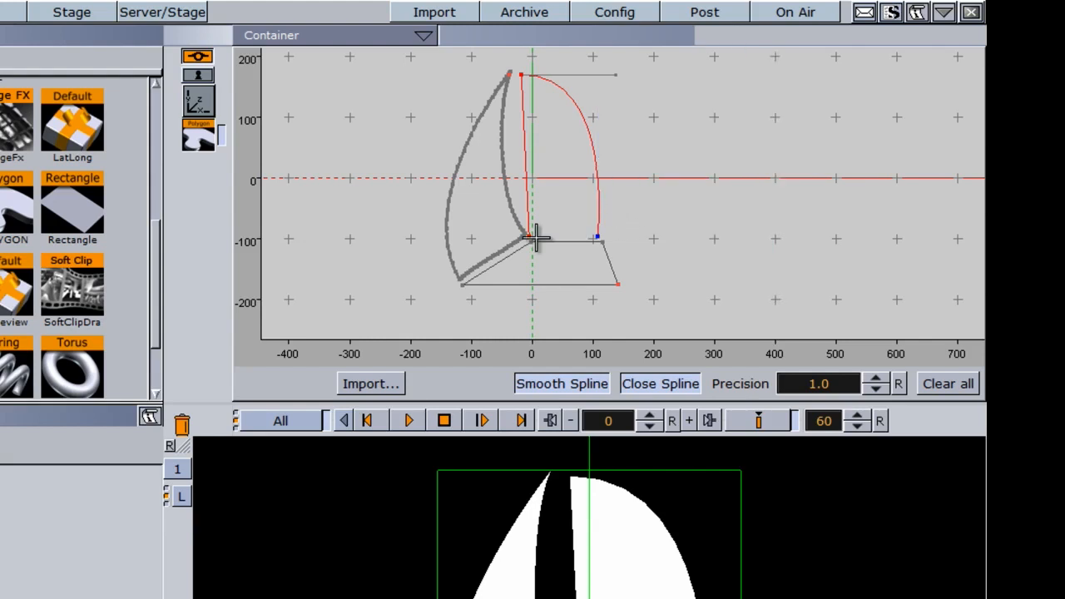
Step: Move the split right sail spline slightly up and outward, and try to merge it
mouse_move(599, 238)
left_mouse_down()
mouse_move(637, 233)
mouse_move(602, 234)
left_mouse_up()
right_click(600, 233)
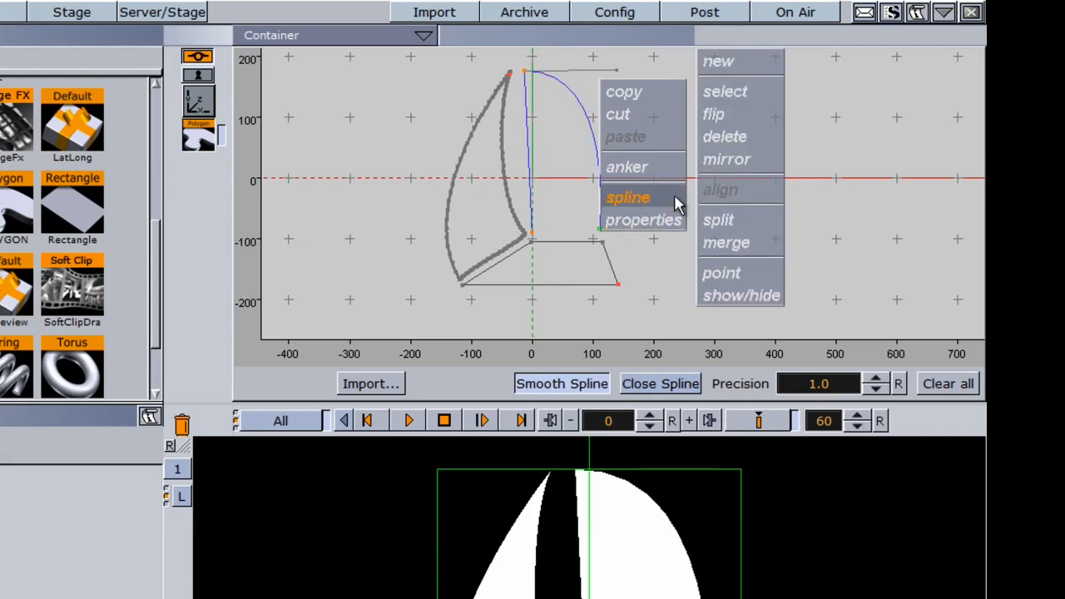
left_click(724, 244)
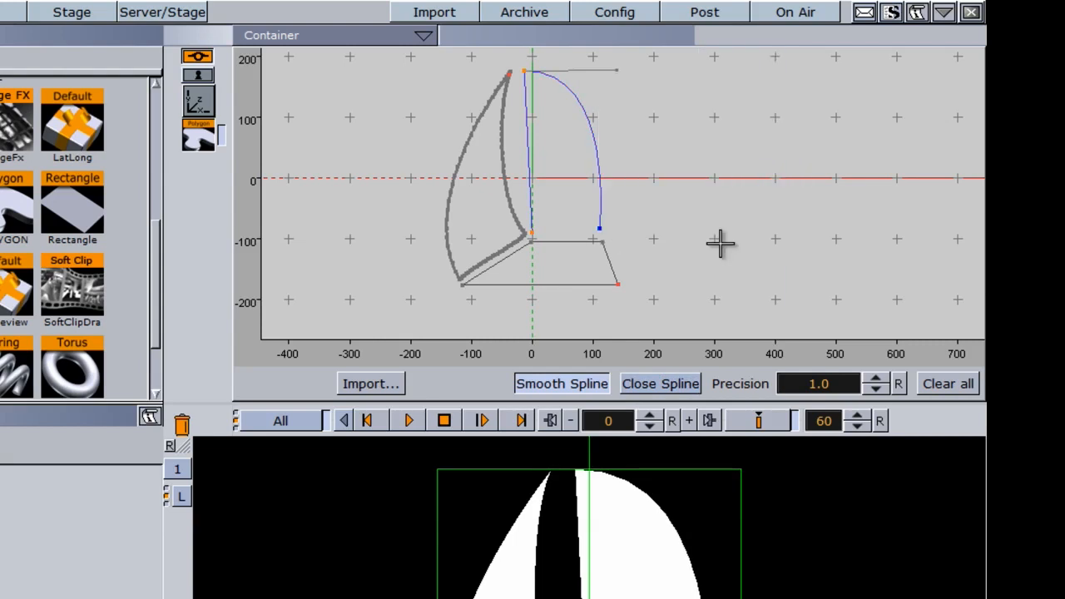
Step: Hide the splines with the hide all option and restore them with show all
right_click(603, 237)
mouse_move(625, 194)
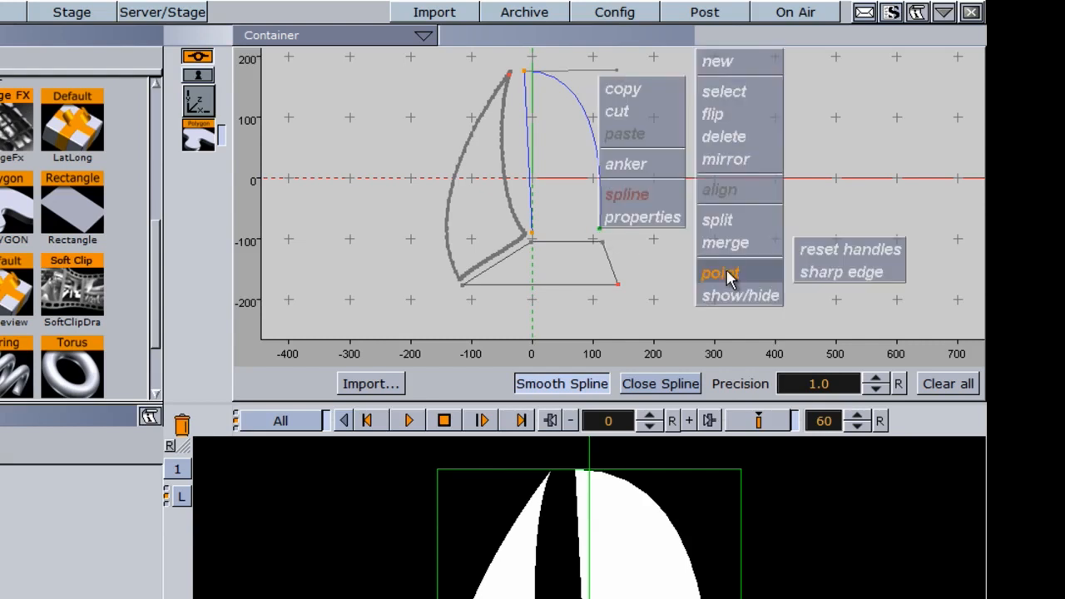
mouse_move(728, 298)
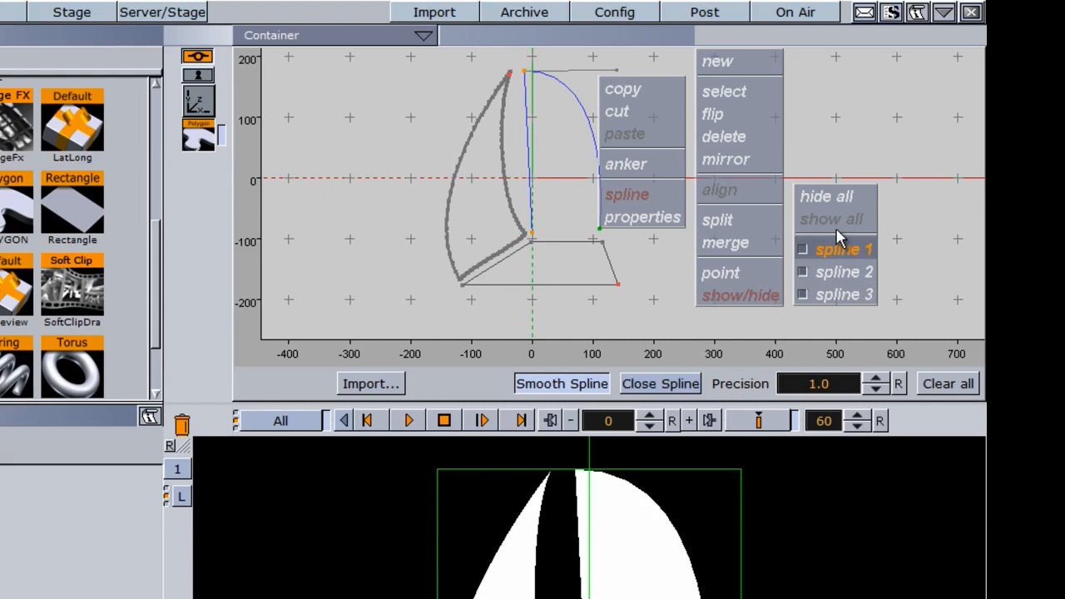
left_click(832, 195)
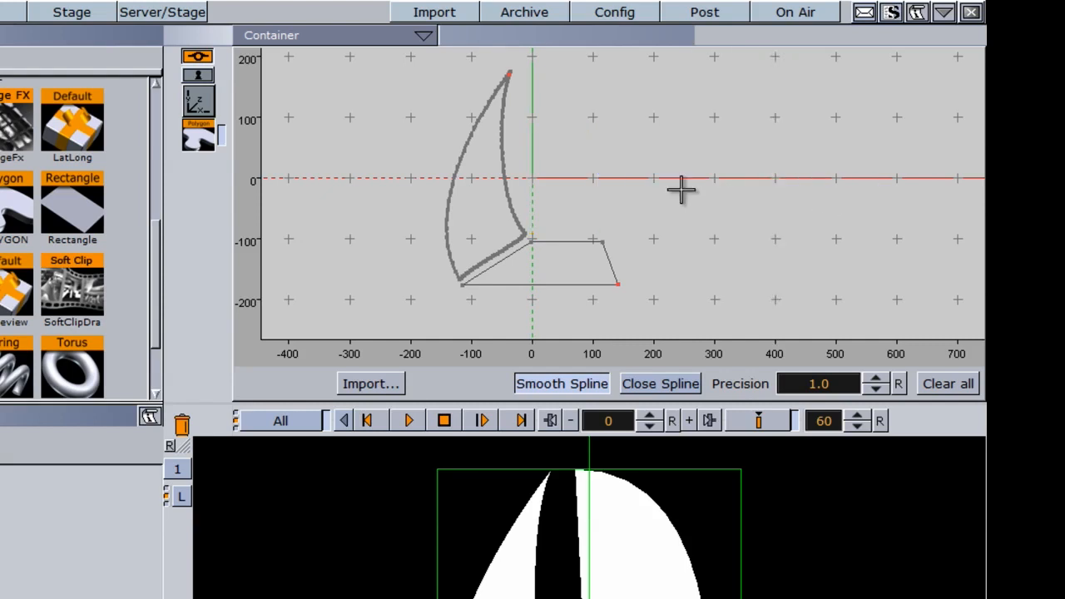
right_click(583, 231)
mouse_move(630, 202)
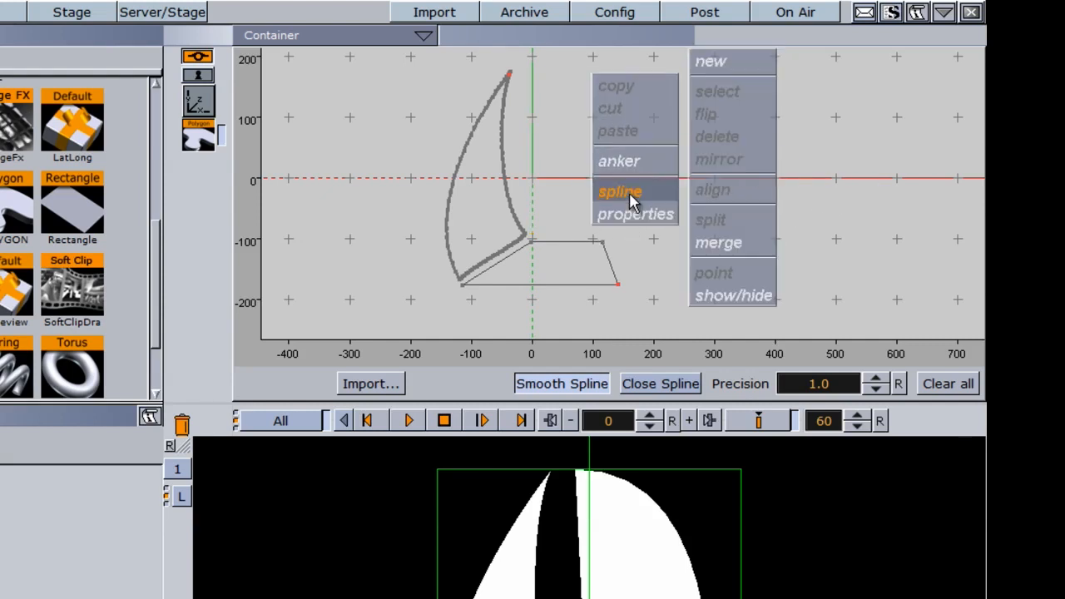
mouse_move(729, 292)
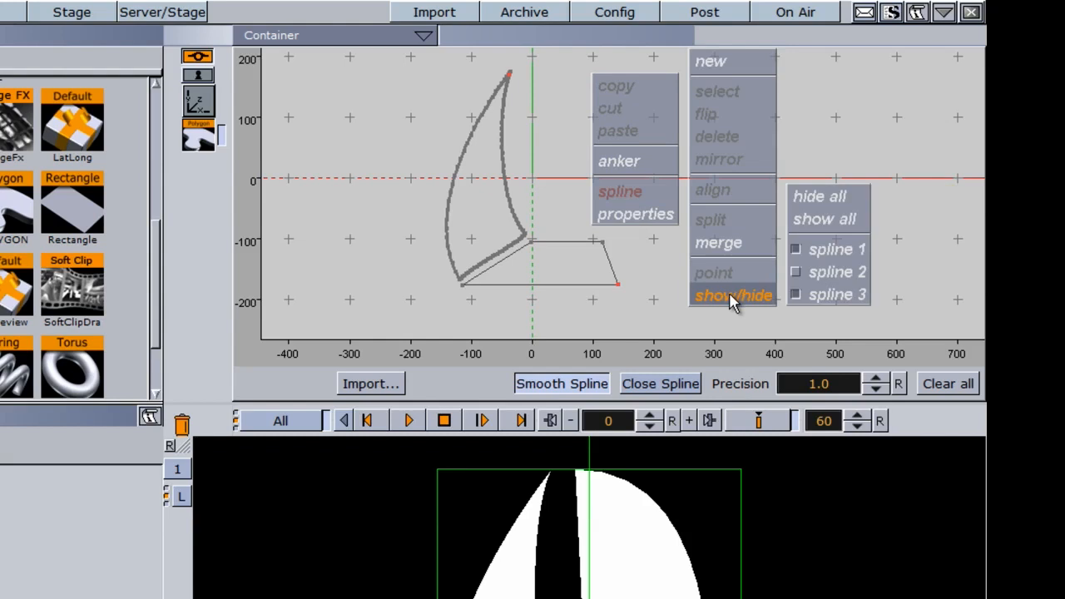
left_click(824, 221)
Step: Turn the editor's grid display off and back on
right_click(606, 237)
mouse_move(646, 217)
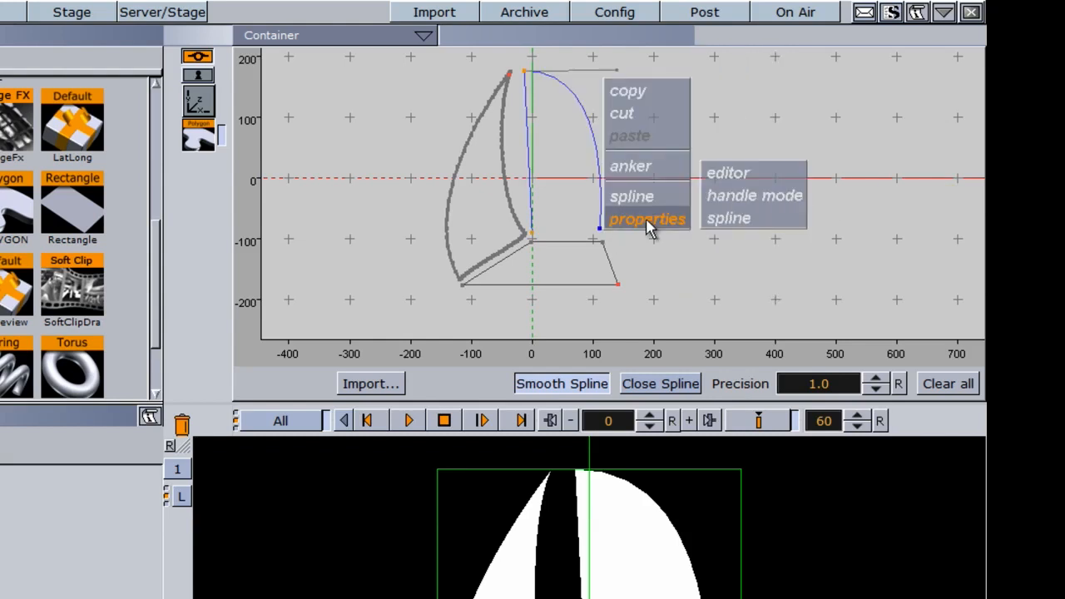
mouse_move(736, 176)
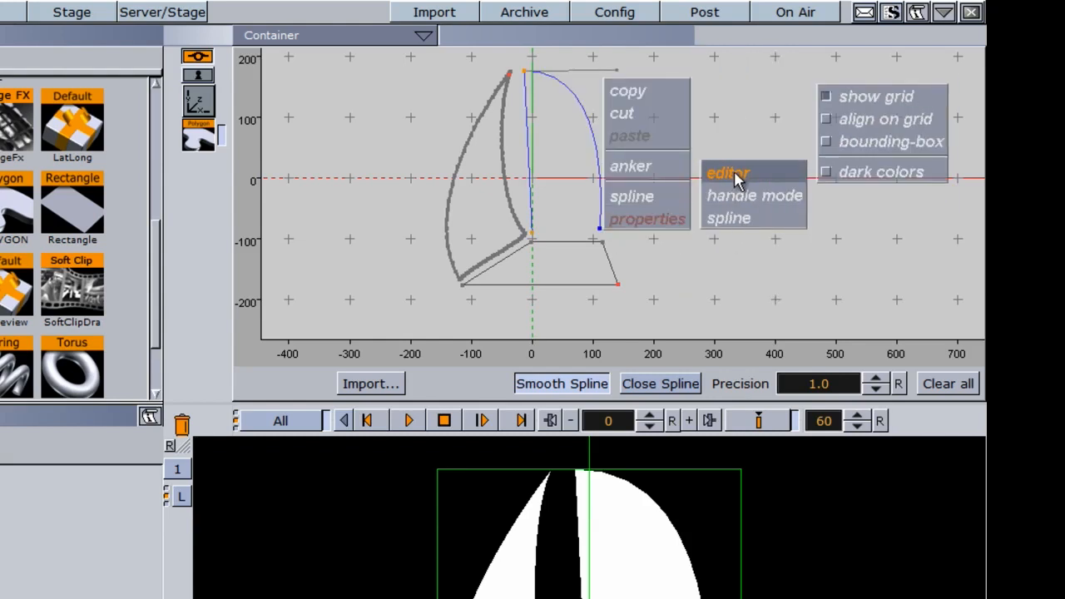
left_click(855, 98)
right_click(673, 209)
mouse_move(680, 208)
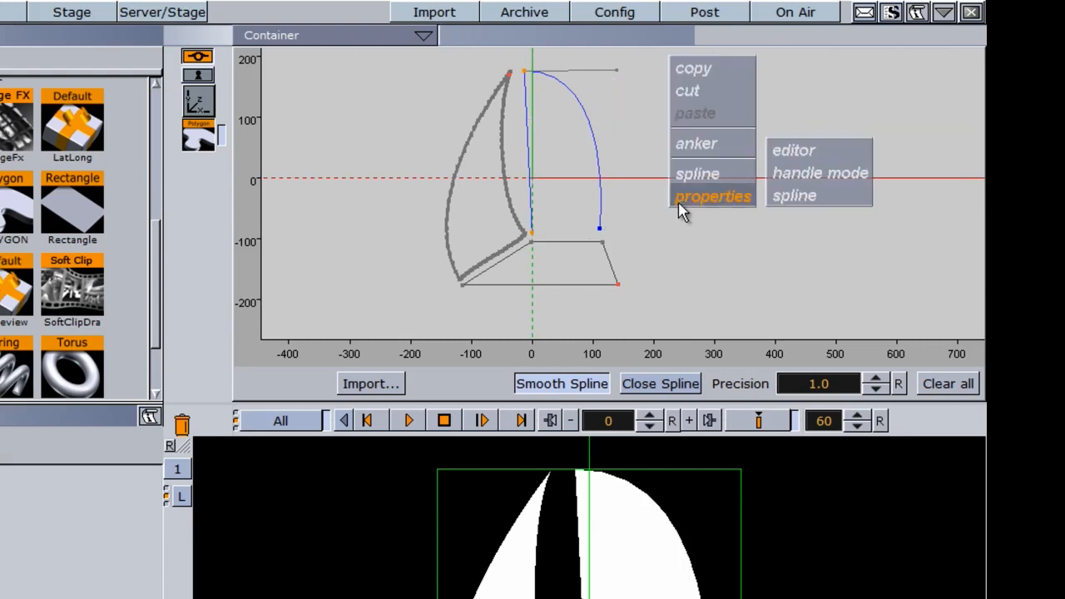
mouse_move(804, 157)
left_click(884, 64)
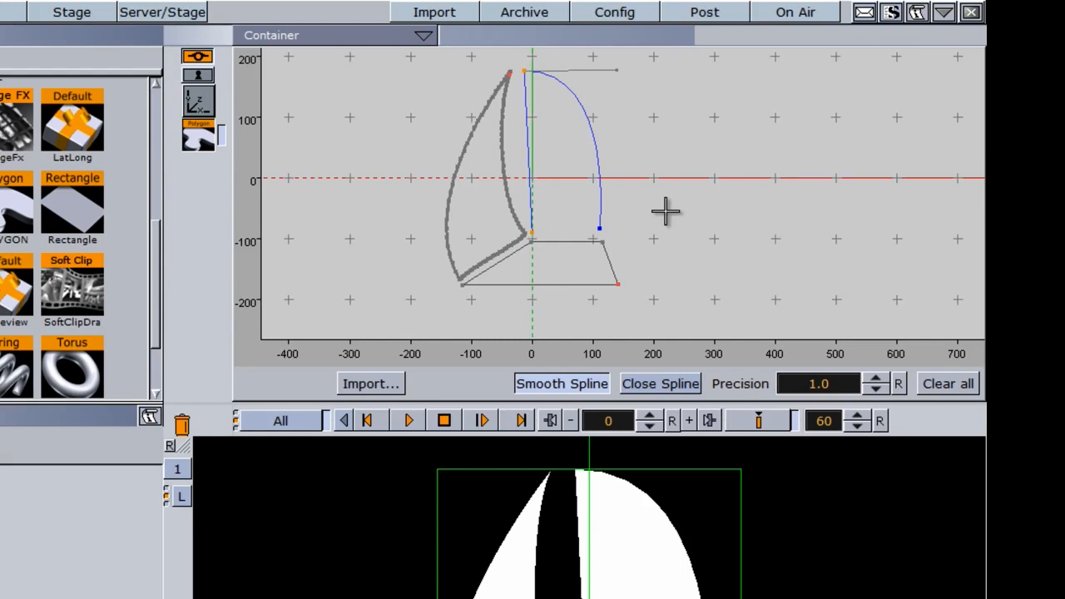
Step: Enable align on grid and snap the right sail's lower outer point to 100, -100
right_click(613, 232)
mouse_move(651, 220)
mouse_move(757, 201)
mouse_move(749, 178)
left_click(857, 125)
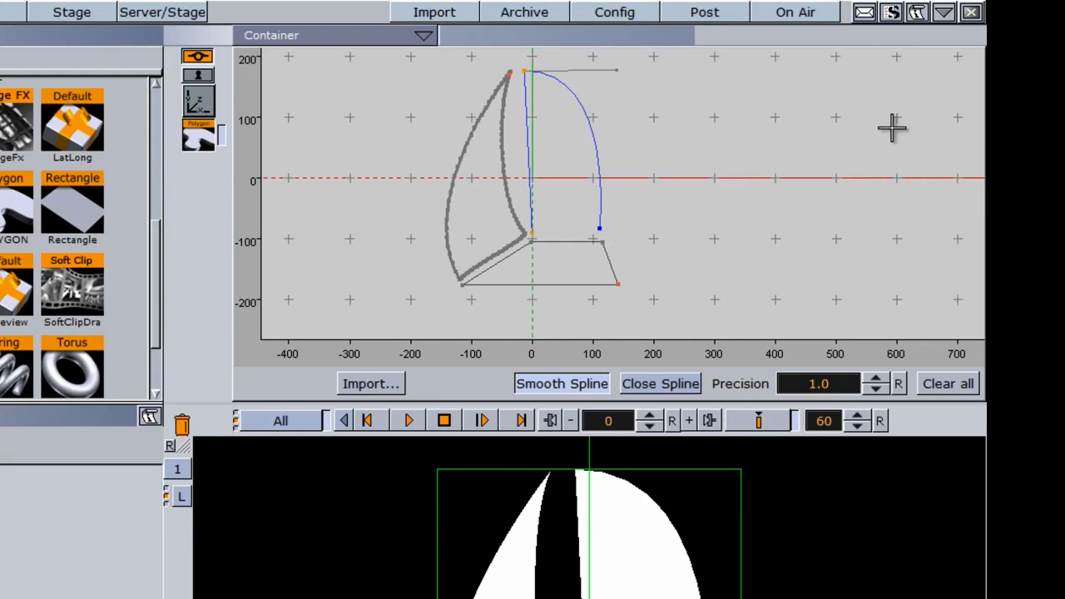
mouse_move(600, 231)
left_mouse_down()
mouse_move(652, 231)
mouse_move(660, 189)
mouse_move(647, 231)
mouse_move(591, 231)
mouse_move(595, 240)
left_mouse_up()
Step: Switch the bounding-box display on for the right sail spline and off again
right_click(595, 241)
mouse_move(720, 185)
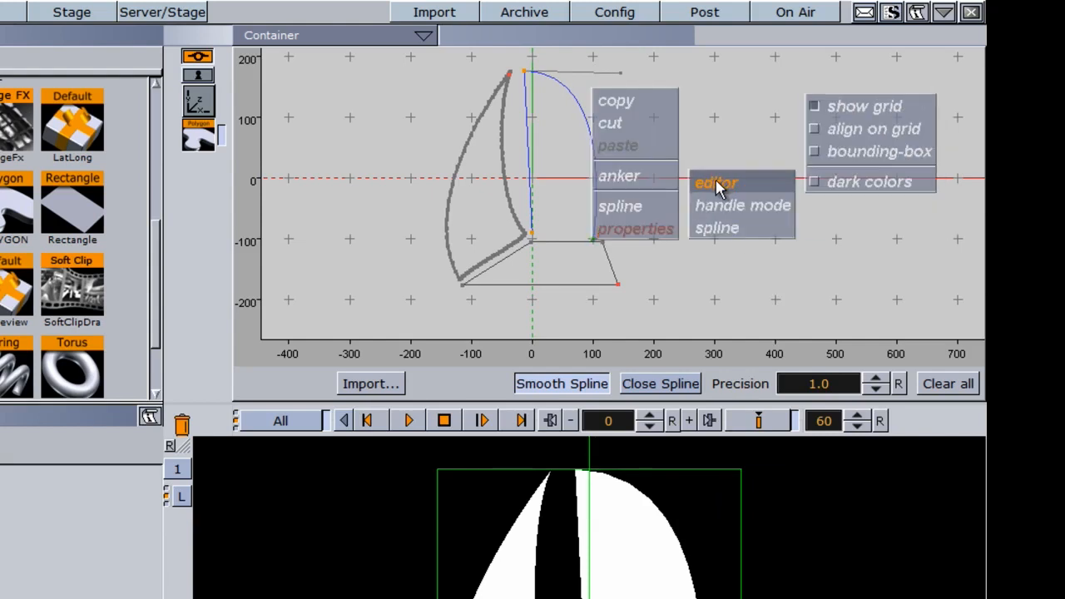
left_click(864, 153)
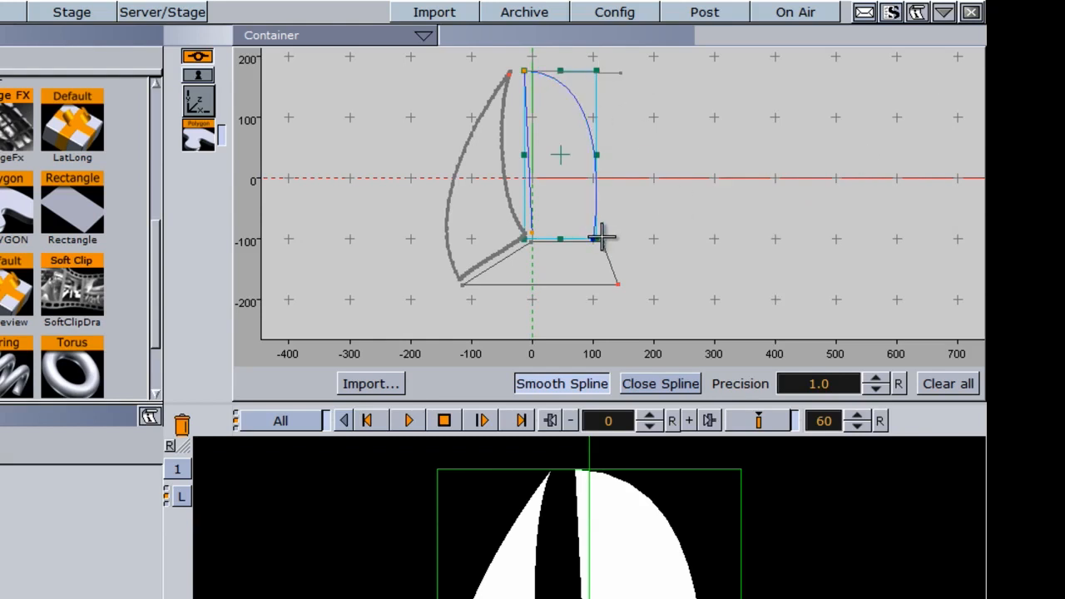
right_click(595, 236)
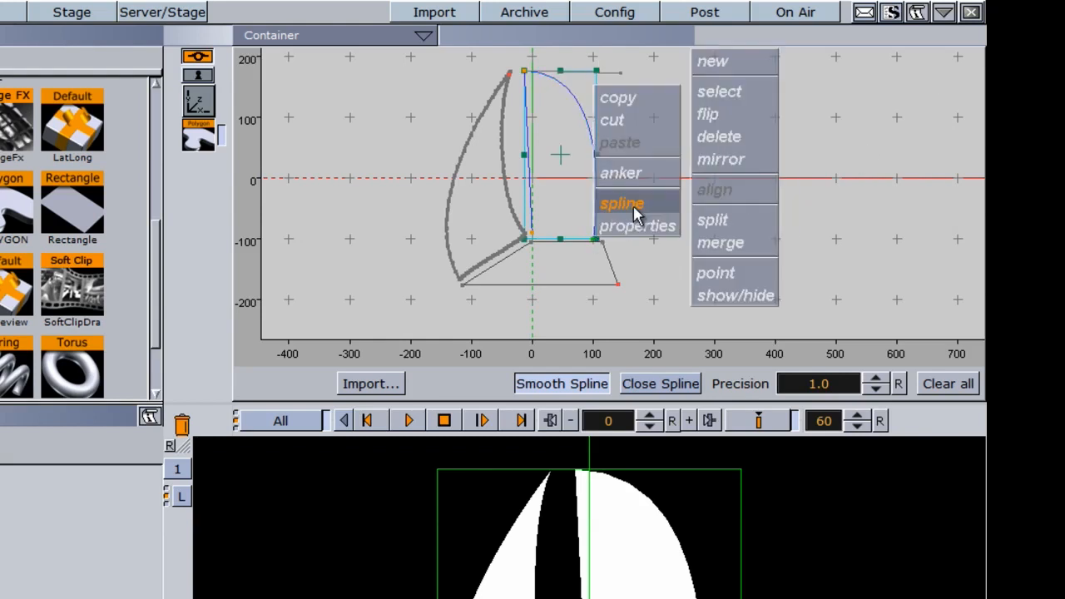
mouse_move(633, 232)
mouse_move(730, 181)
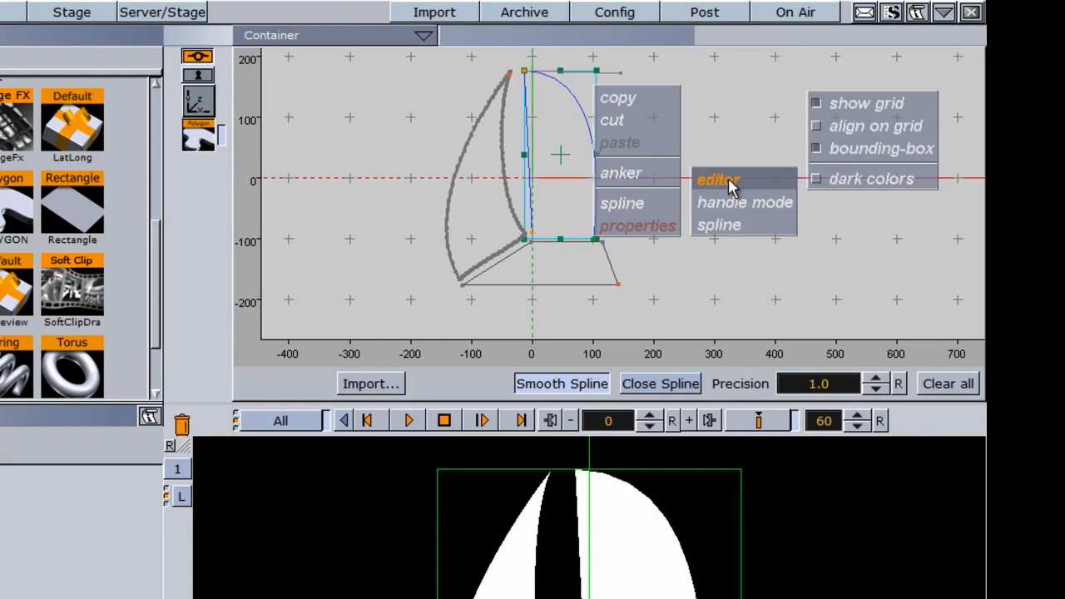
left_click(845, 155)
Step: Set the handle mode to locked for the right sail's top point and pull its outer handle in to about 80, 175
right_click(523, 69)
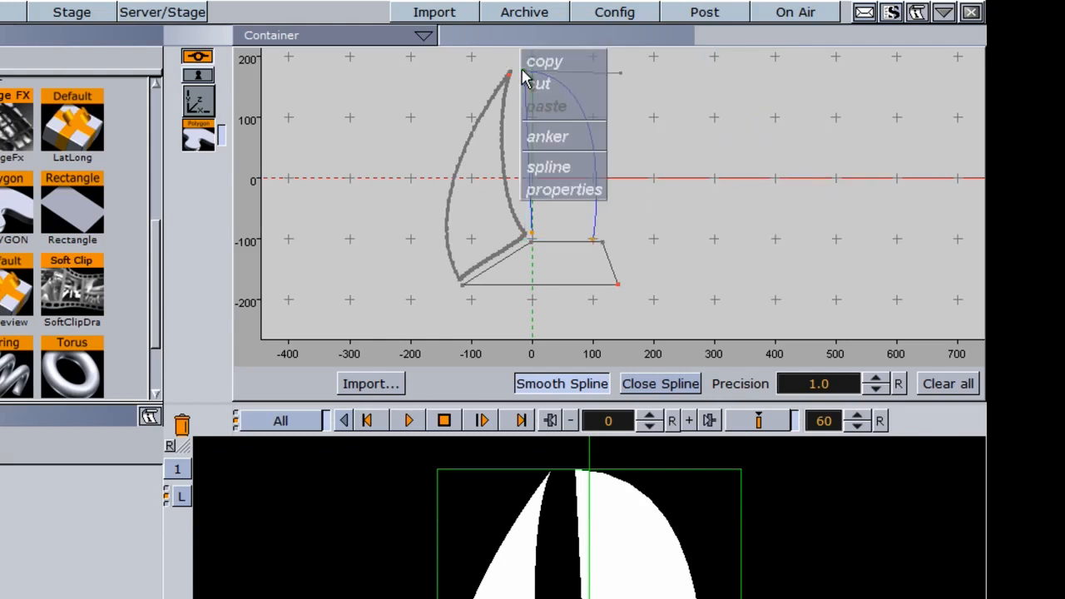
mouse_move(551, 187)
mouse_move(649, 164)
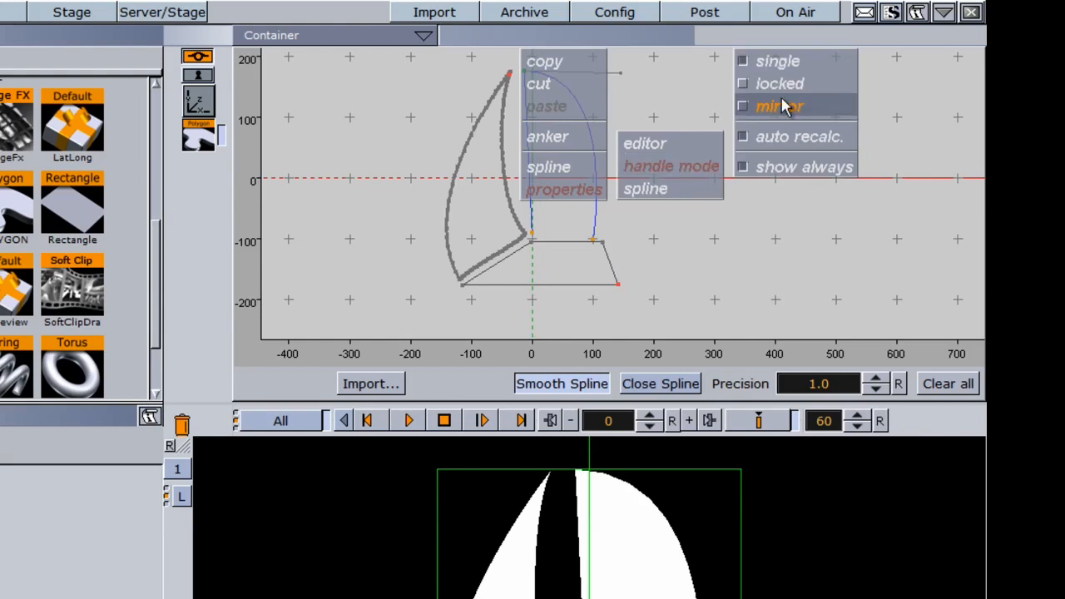
left_click(779, 84)
left_click_drag(622, 74, 581, 75)
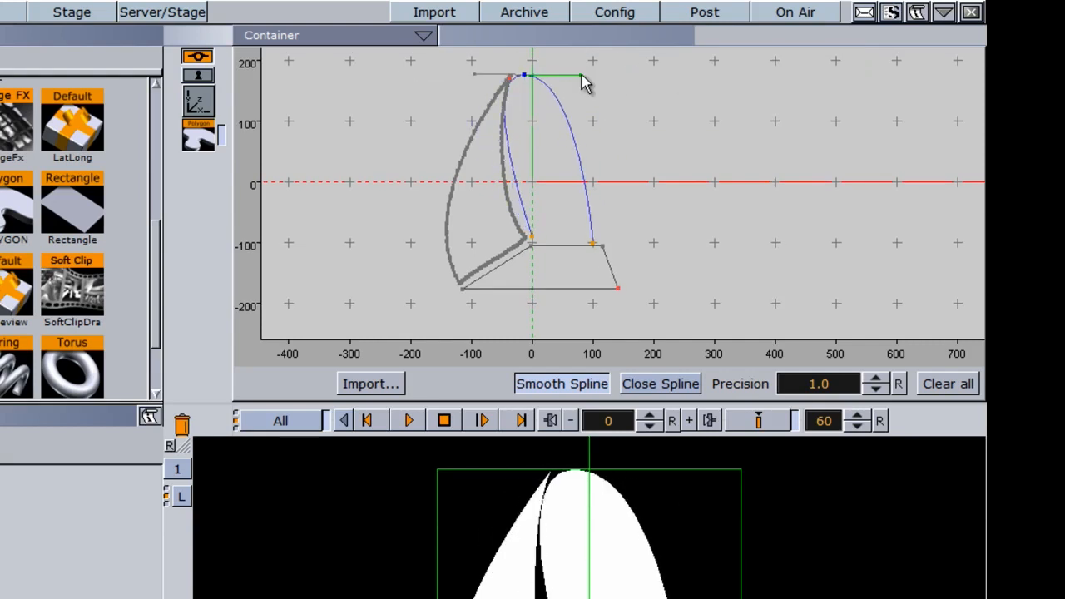
Step: Set the right sail spline's display to draw segments
right_click(581, 76)
mouse_move(614, 193)
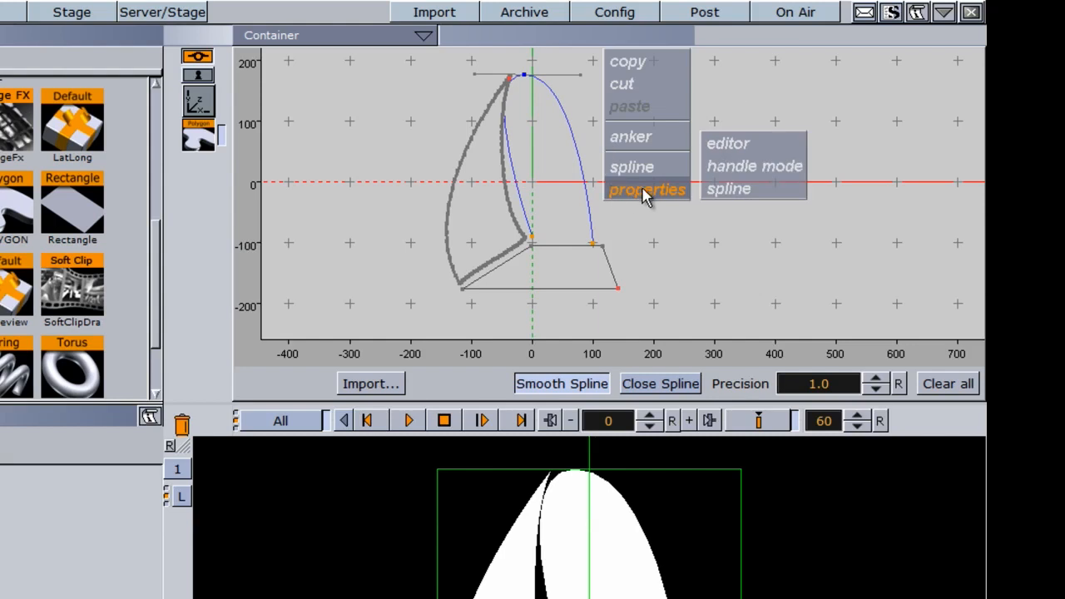
mouse_move(724, 195)
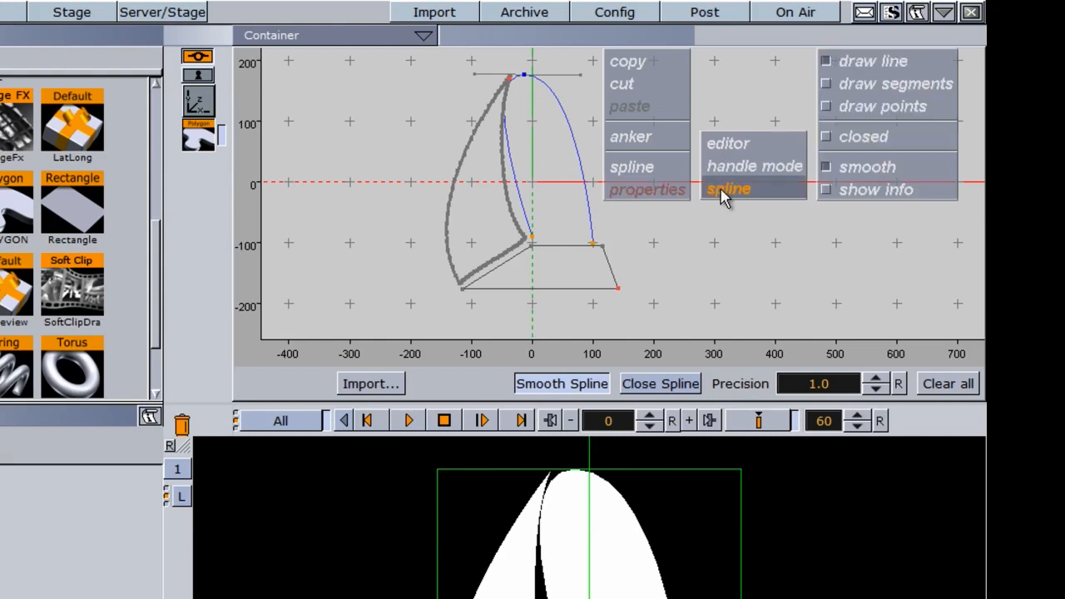
left_click(865, 60)
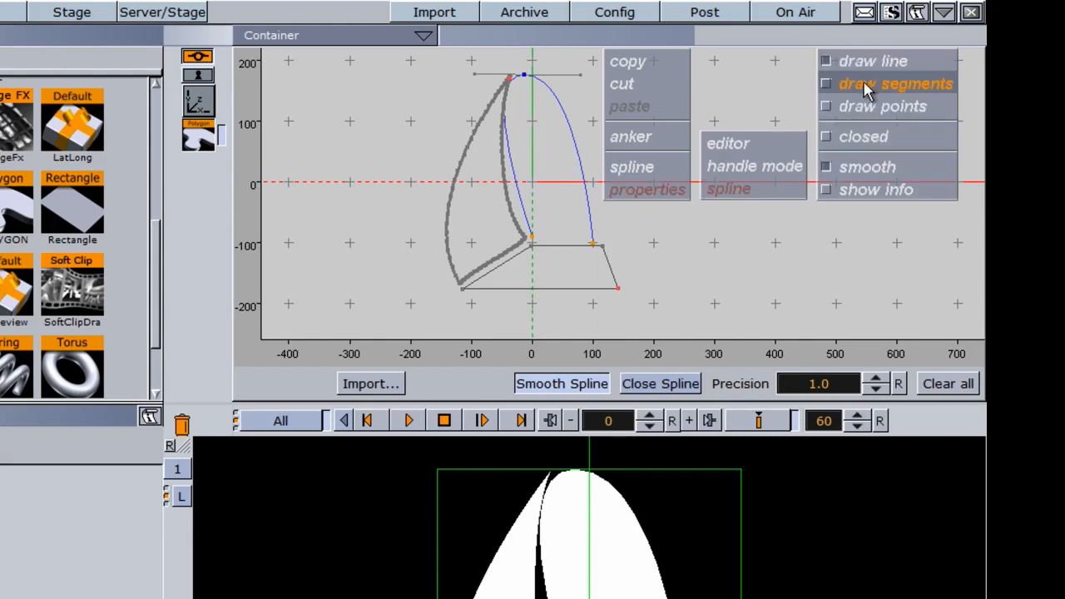
left_click(865, 83)
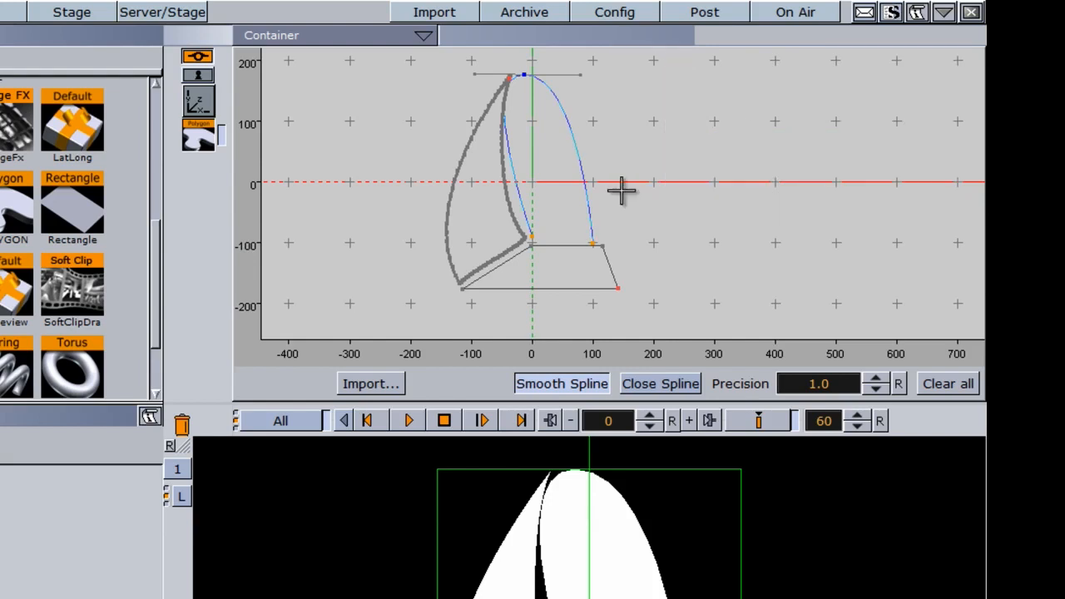
Step: Set the right sail spline's display to draw points
right_click(594, 226)
mouse_move(720, 225)
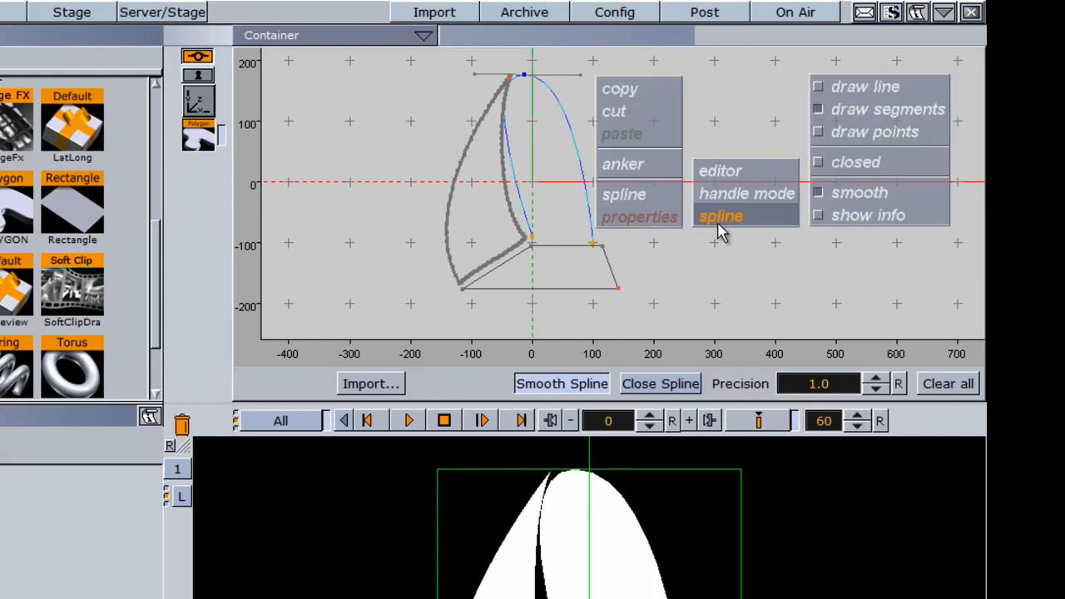
left_click(843, 130)
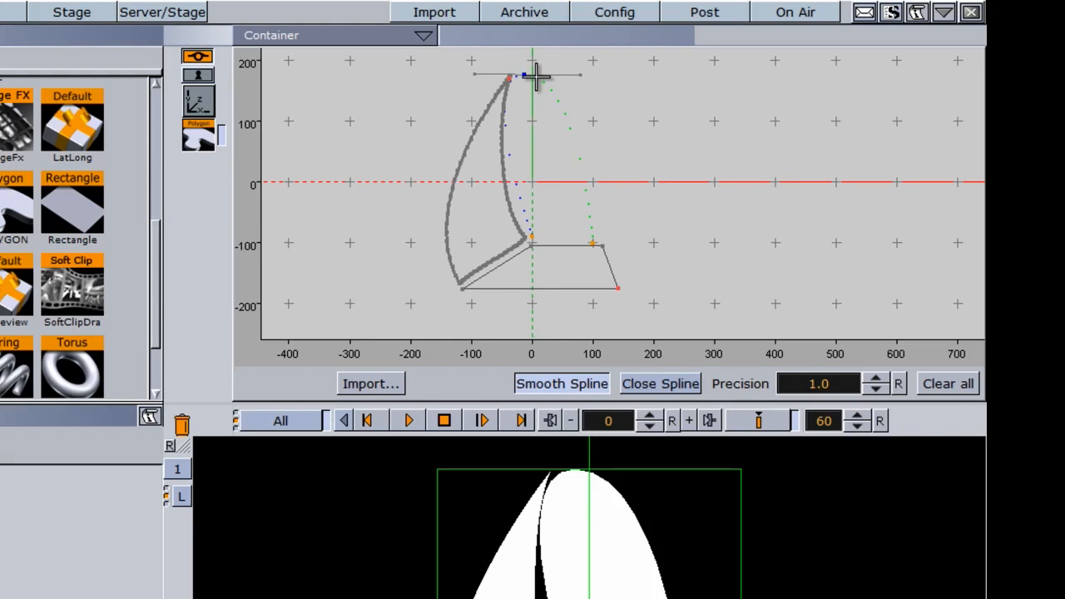
Step: Return the right sail spline's display to draw line and set the spline to closed
right_click(596, 241)
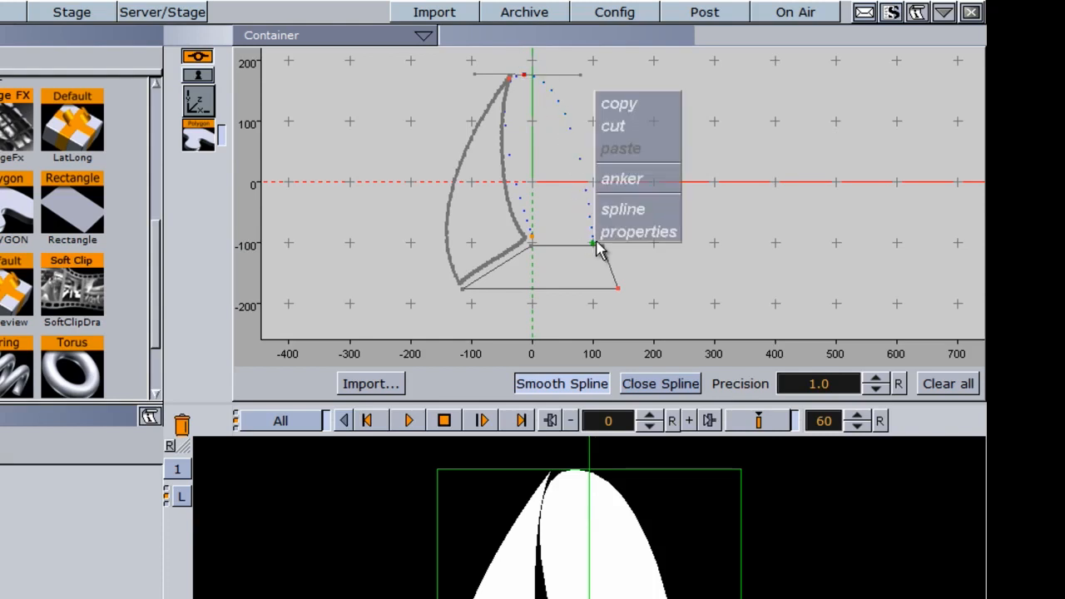
mouse_move(633, 241)
mouse_move(736, 233)
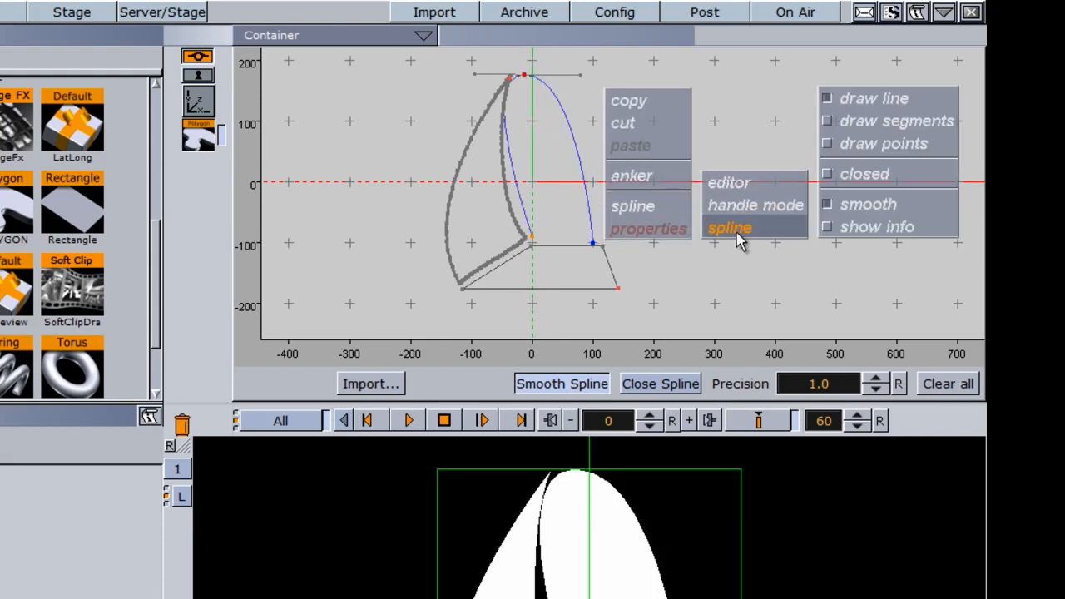
left_click(887, 177)
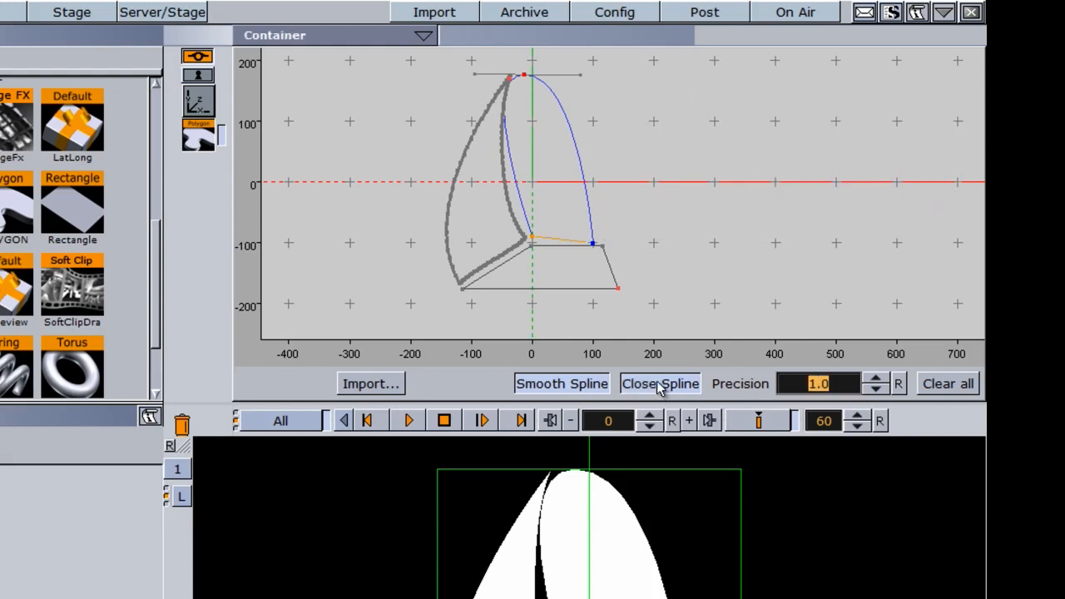
Step: Turn off smoothing for the right sail spline and switch it back on
right_click(623, 247)
mouse_move(658, 238)
mouse_move(749, 240)
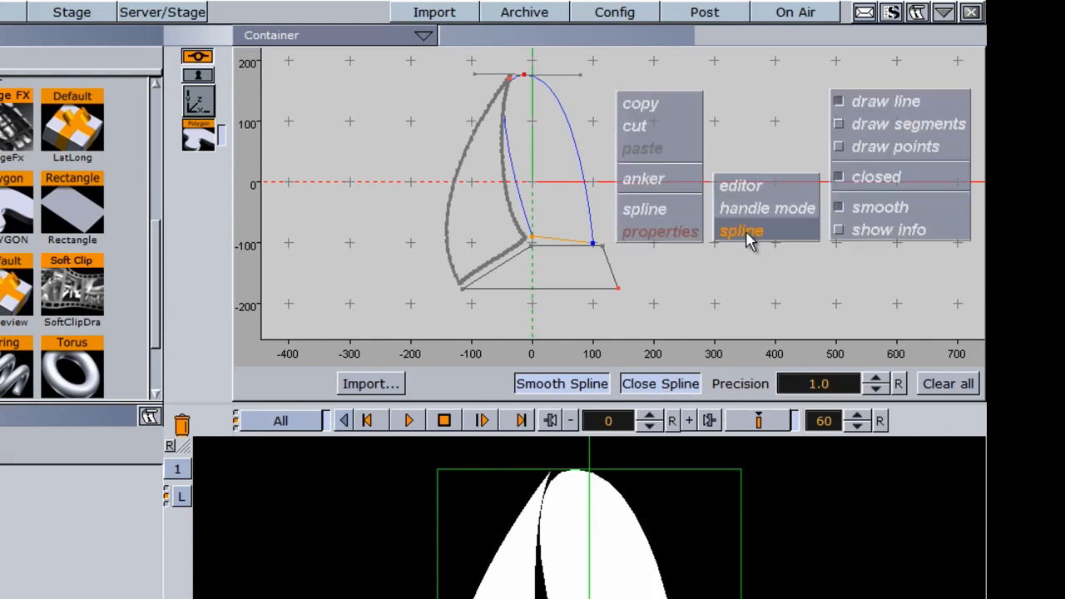
left_click(880, 211)
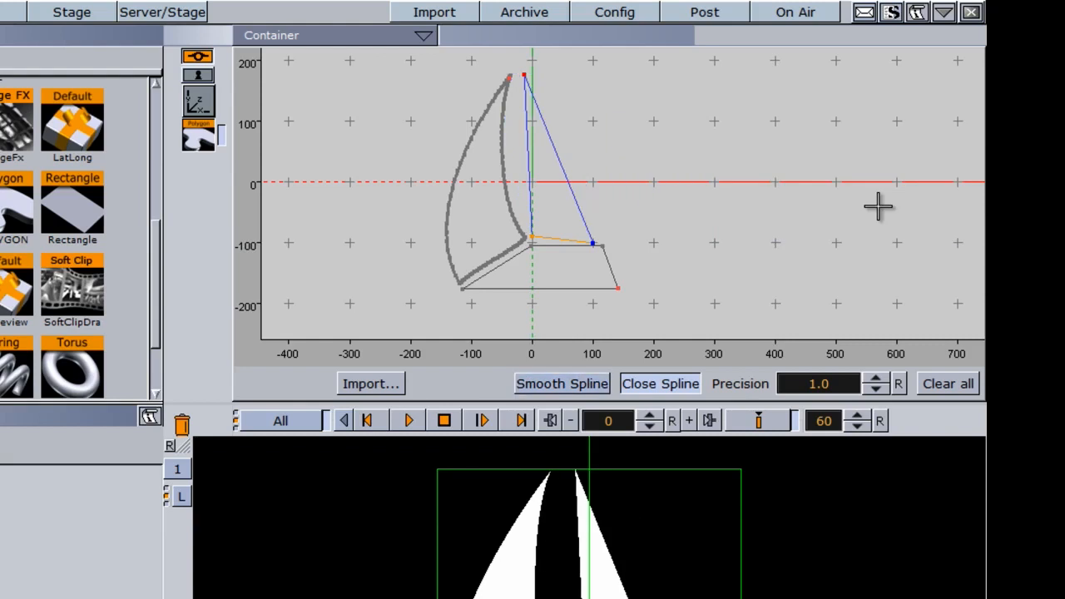
left_click(579, 387)
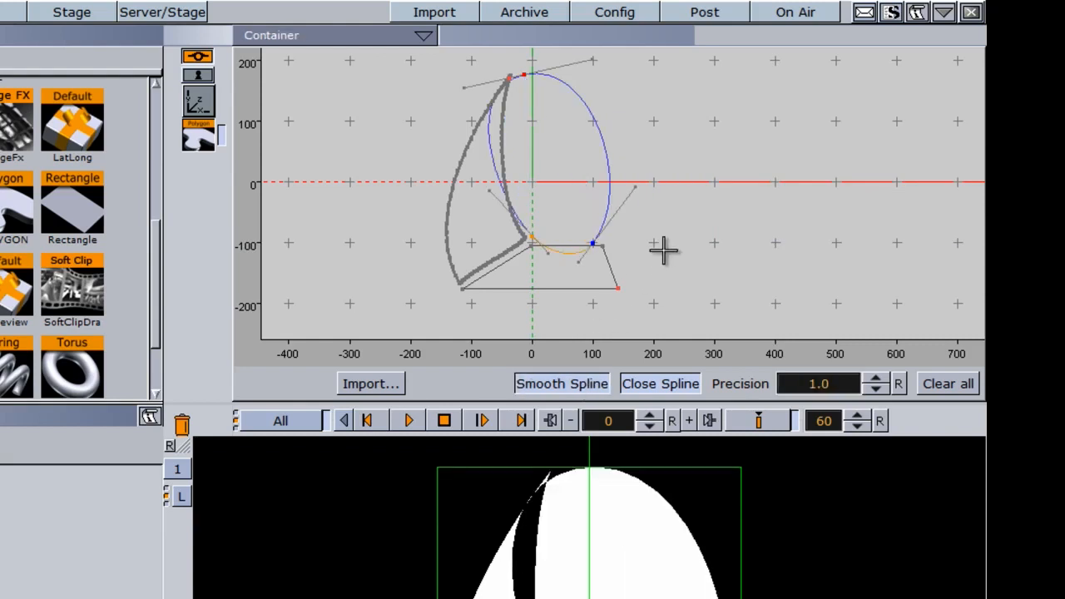
Step: Start a new spline and draw a smooth four-point arc beside the boat, from about 210, 0 over 395, 120 to 465, -50
right_click(666, 193)
mouse_move(672, 173)
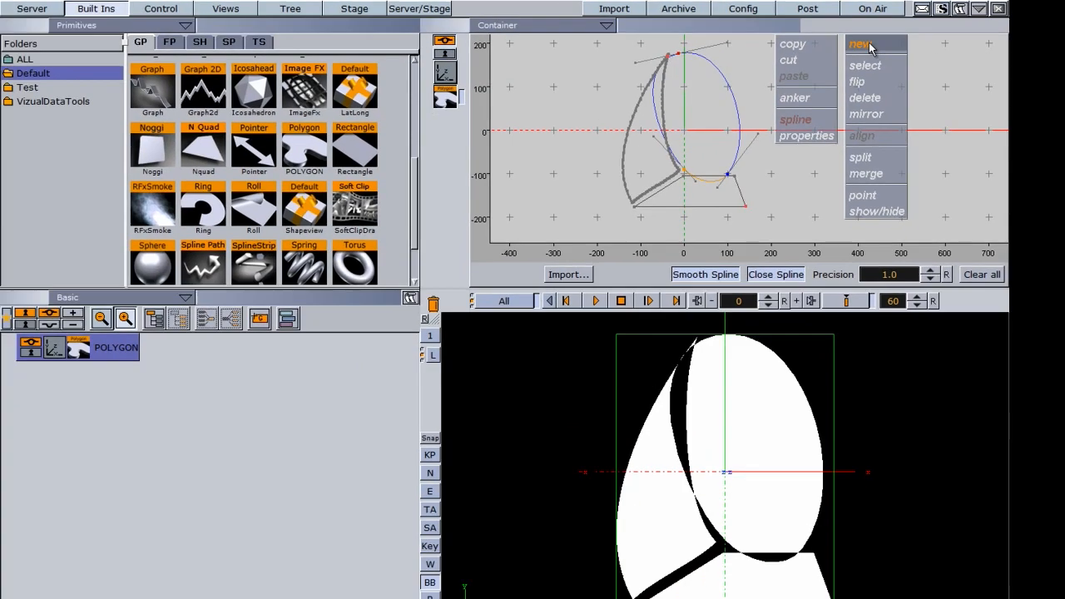
left_click(870, 46)
left_click(855, 78)
left_click(908, 118)
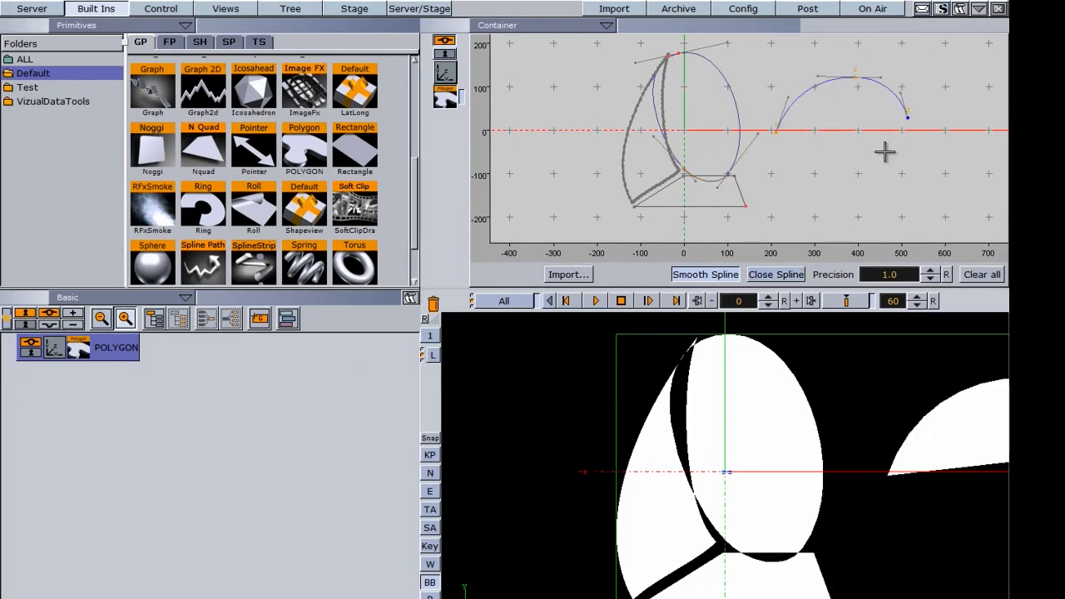
left_click(885, 152)
Step: Add a second Polygon object to the scene tree and draw a smooth six-point spiral-like spline around the origin
left_click_drag(319, 133, 66, 444)
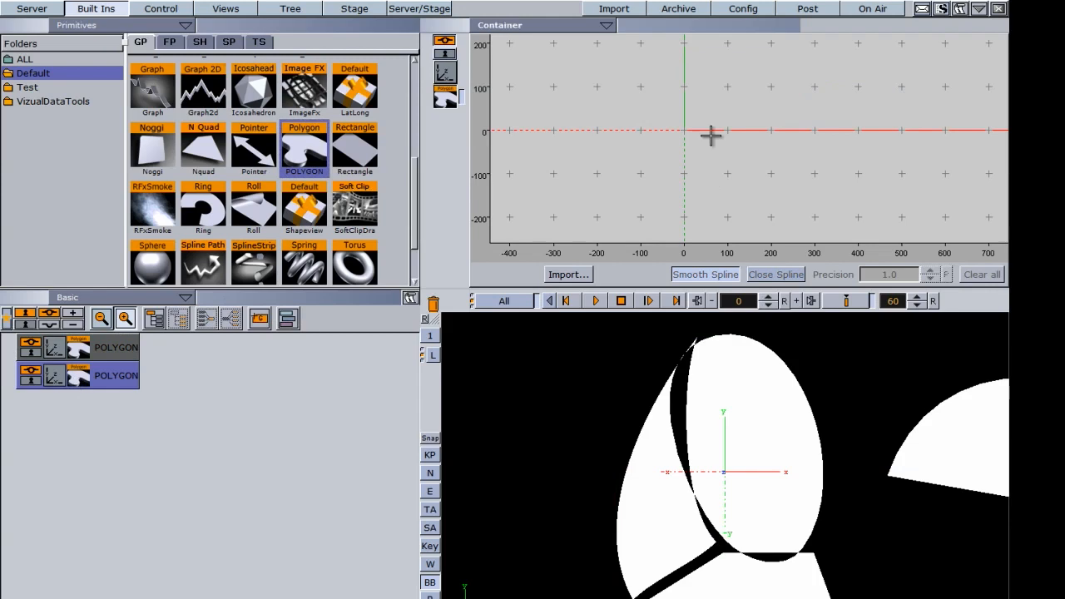
left_click(692, 94)
left_click(765, 102)
left_click(744, 143)
left_click(671, 138)
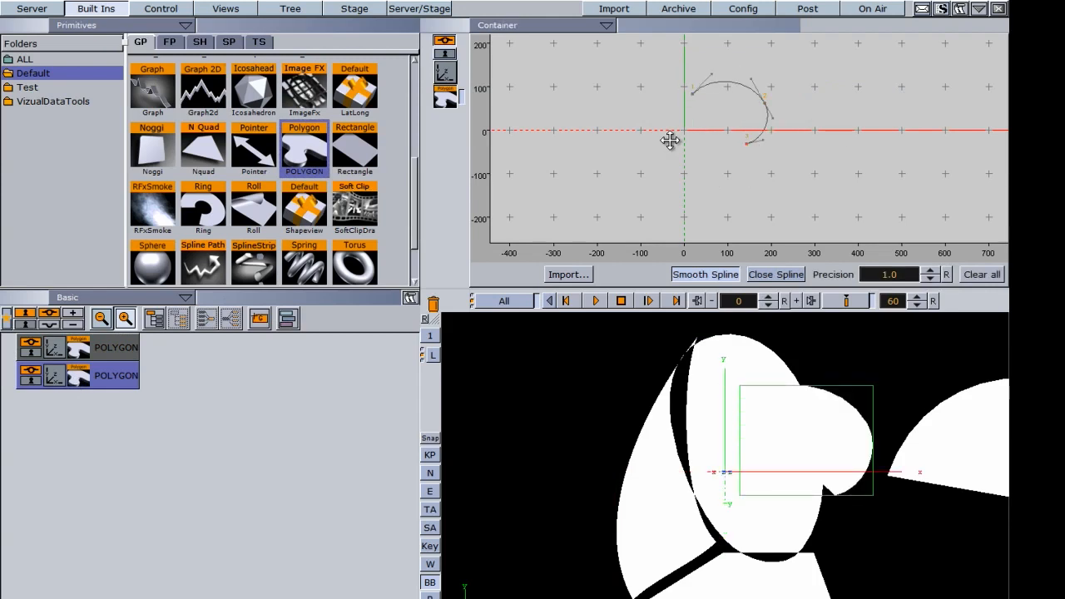
left_click(716, 122)
left_click(683, 110)
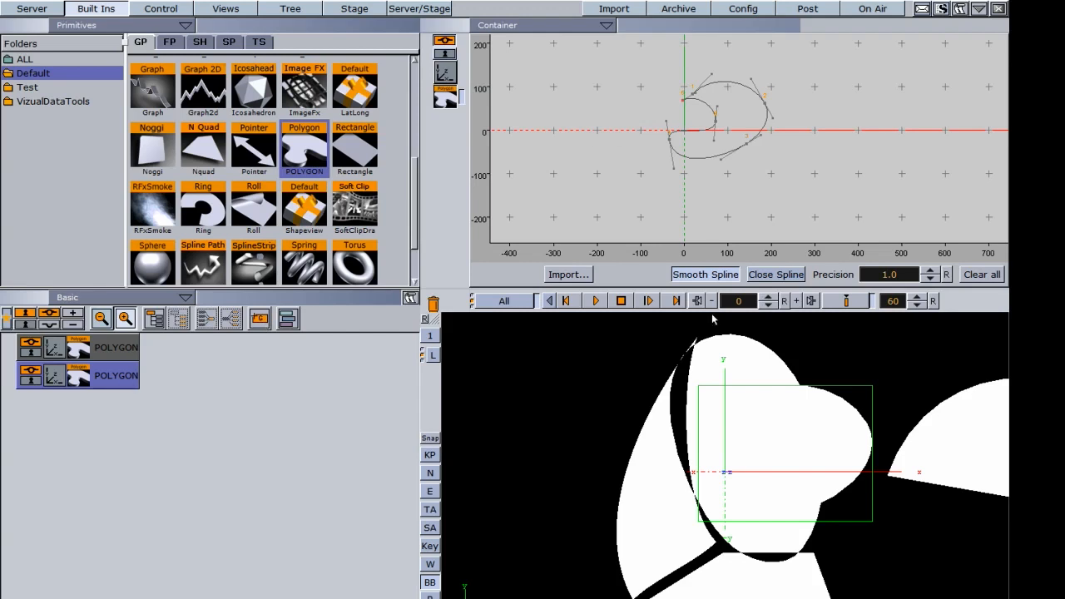
Step: Clear all splines from the second polygon and delete its container from the scene tree
left_click(982, 276)
left_click_drag(133, 376, 434, 305)
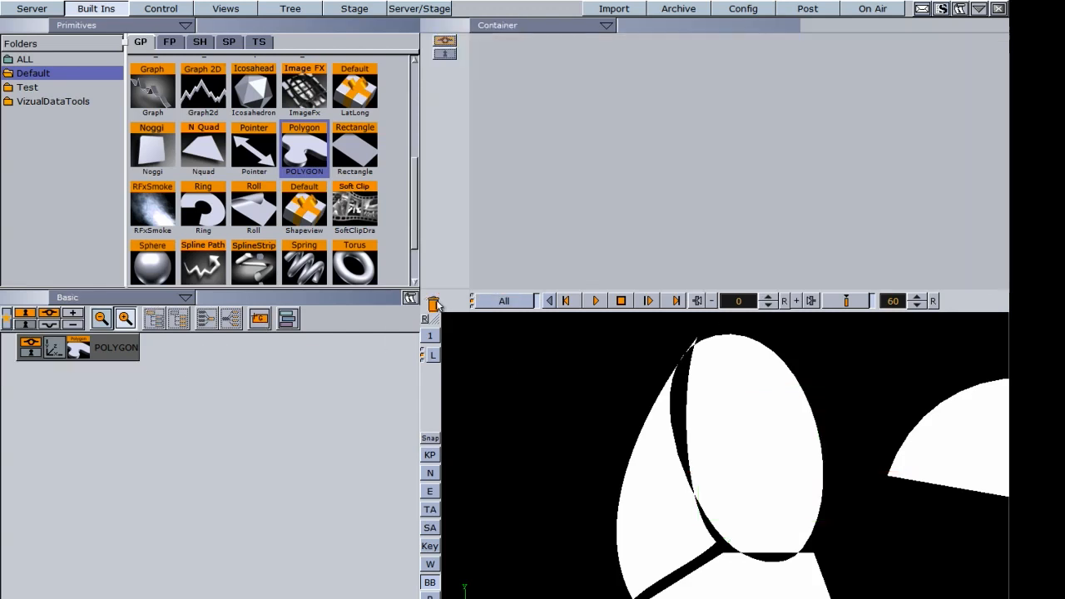